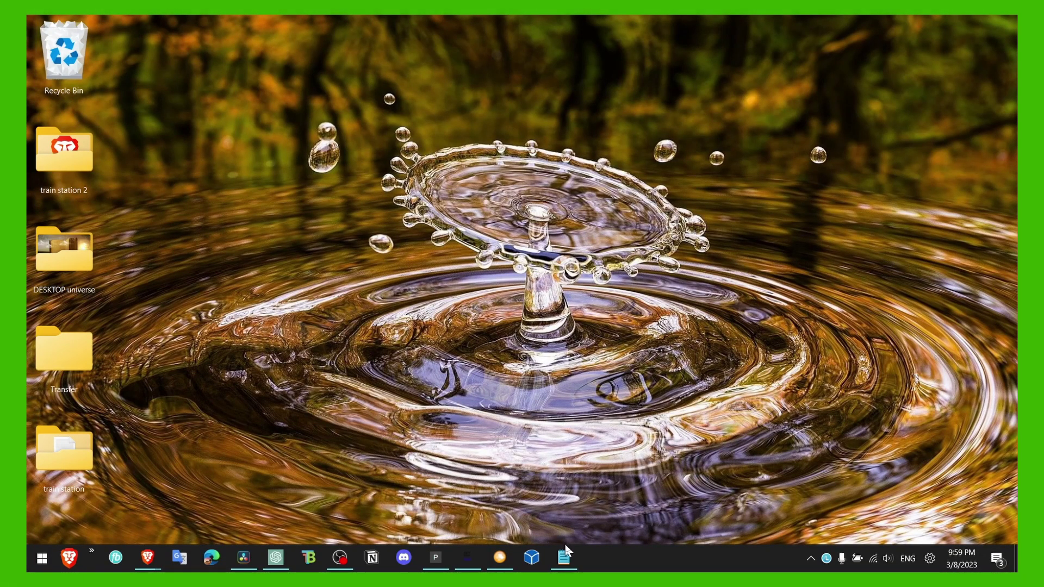
Step: Review the Forza Horizon 5 tuning notes, then search 'power options' and open Edit power plan
{"action": "left_click", "coordinate": [566, 551]}
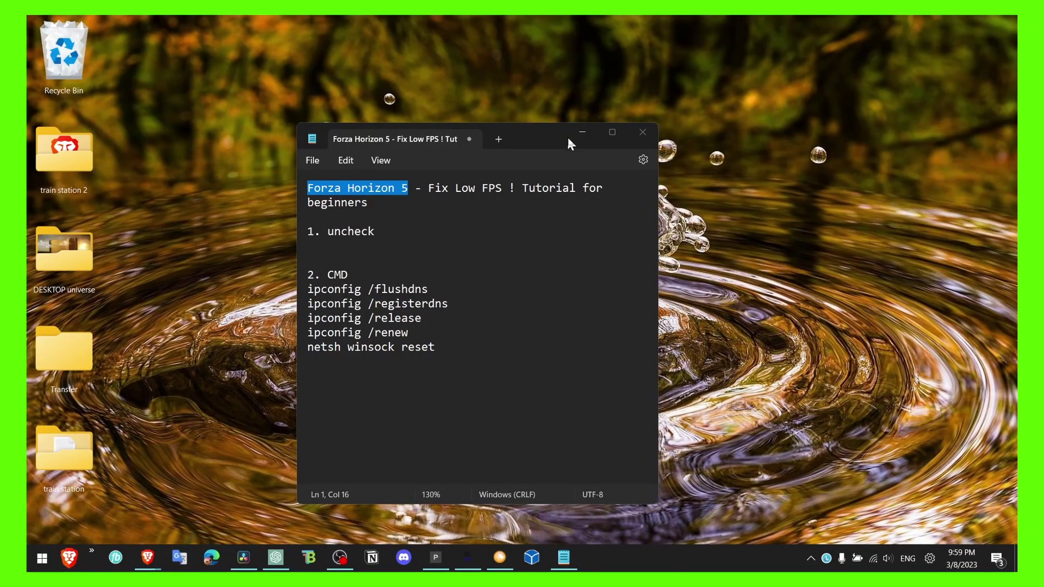
{"action": "left_click", "coordinate": [797, 293]}
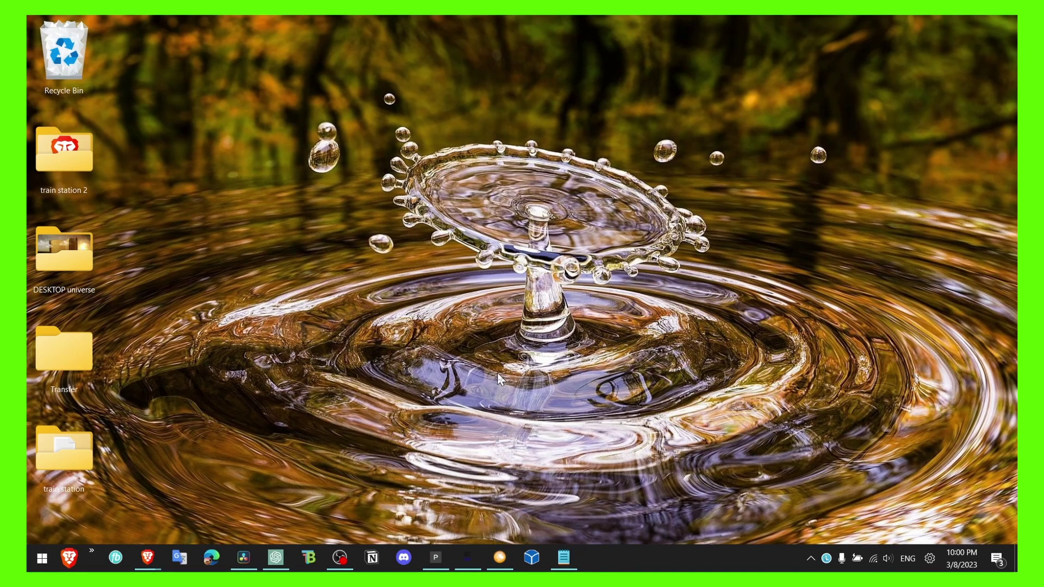
{"action": "key", "text": "super"}
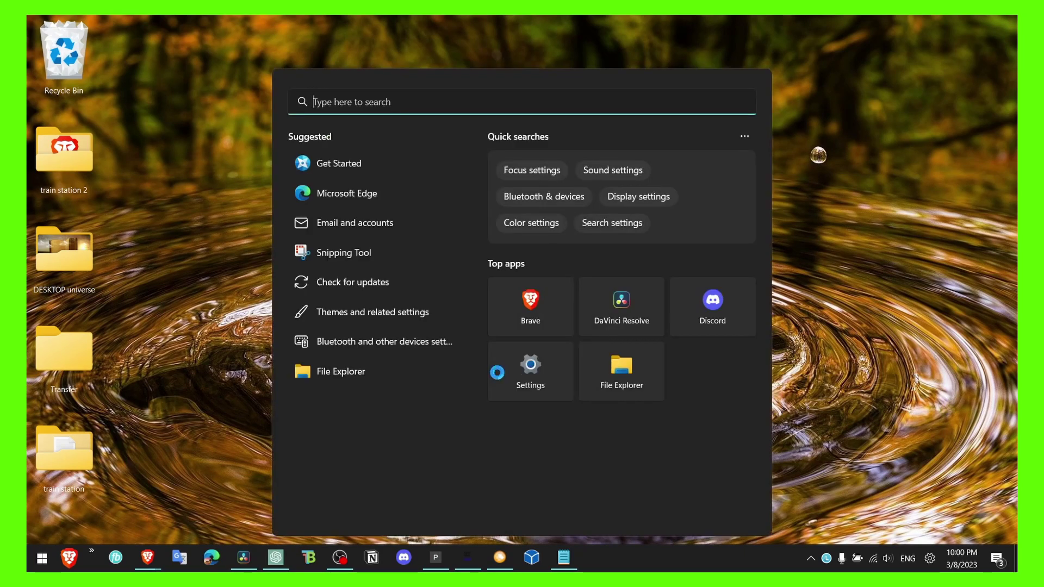
{"action": "type", "text": "POWER"}
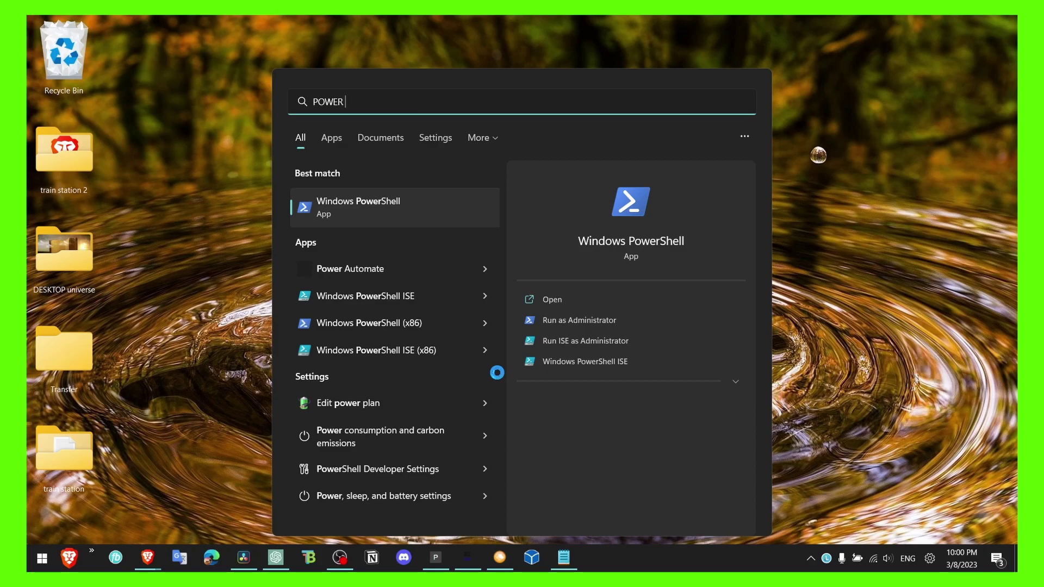
{"action": "type", "text": " op"}
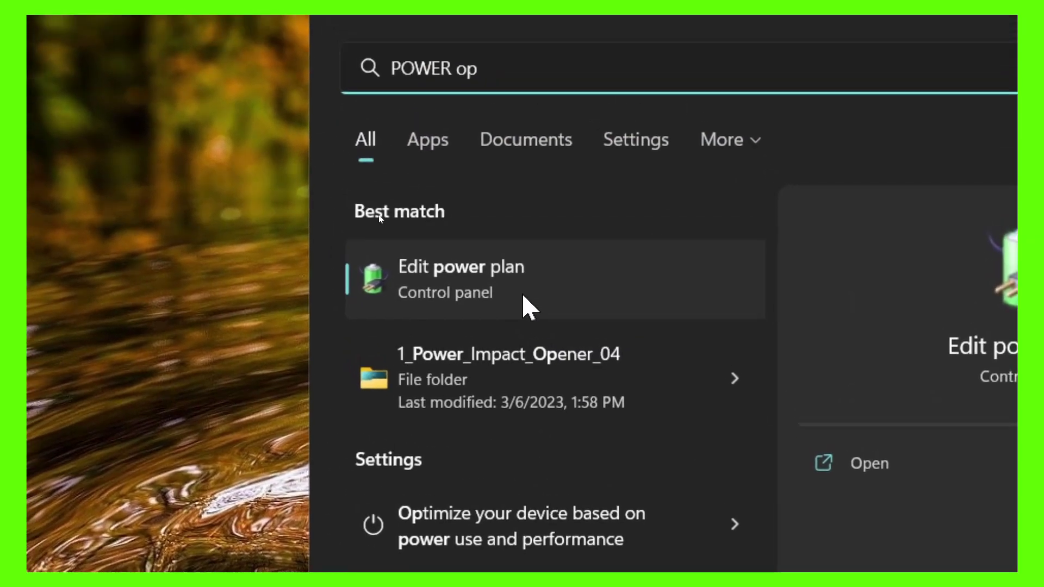
{"action": "left_click", "coordinate": [524, 297]}
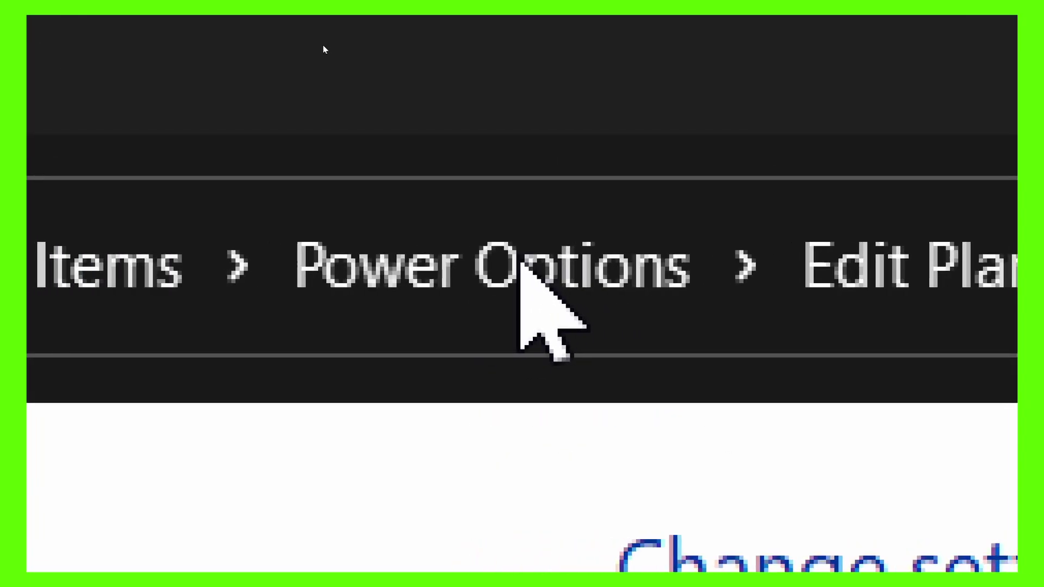
Step: From Power Options, open the Balanced plan's advanced power settings
{"action": "left_click", "coordinate": [324, 50]}
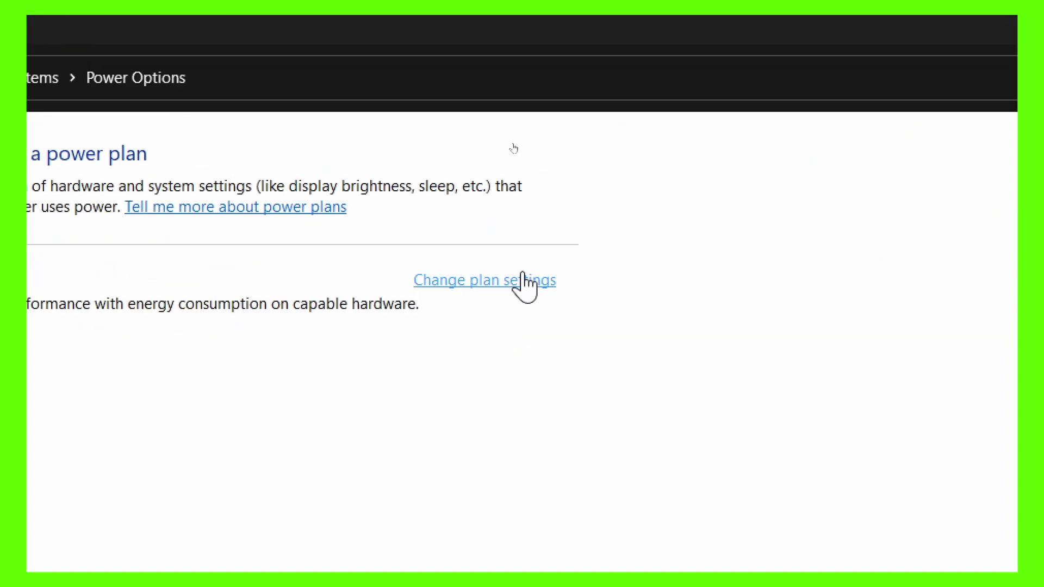
{"action": "left_click", "coordinate": [521, 278]}
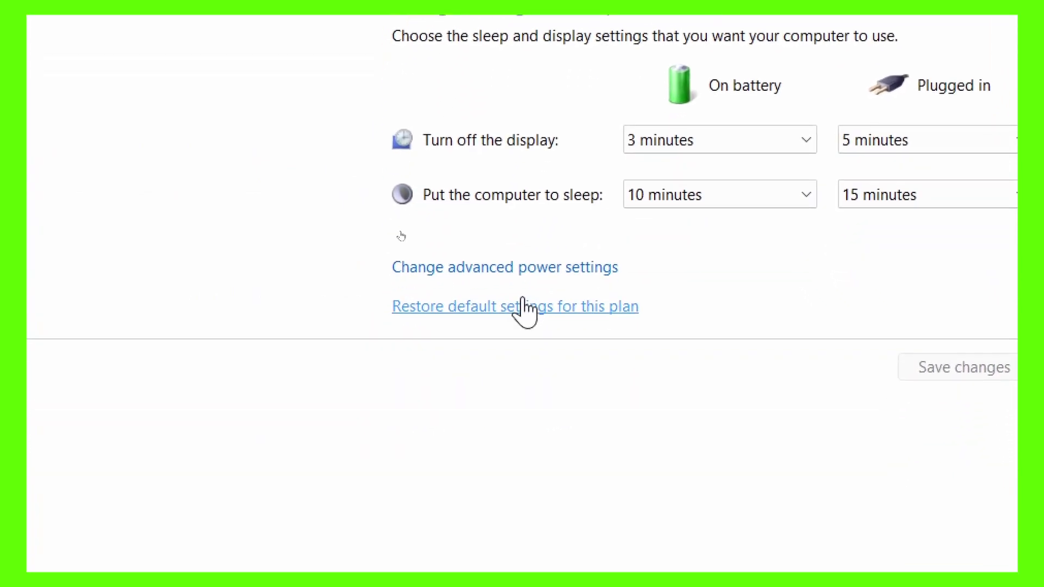
{"action": "left_click", "coordinate": [521, 294]}
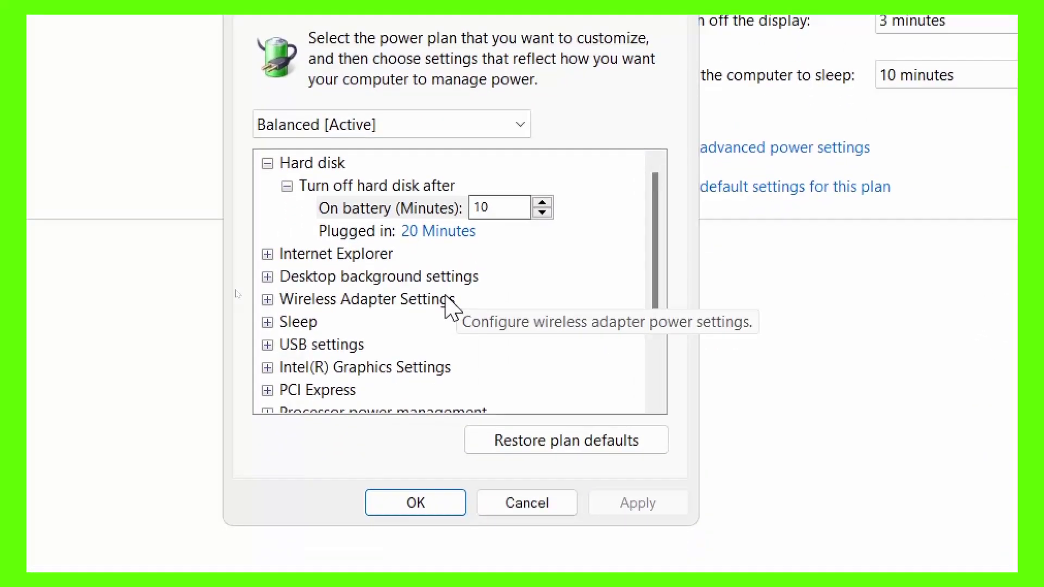
Step: Check processor minimum state 5% and maximum 100%, then close both power settings windows
{"action": "scroll", "coordinate": [42, 489], "scroll_direction": "down", "scroll_amount": 1}
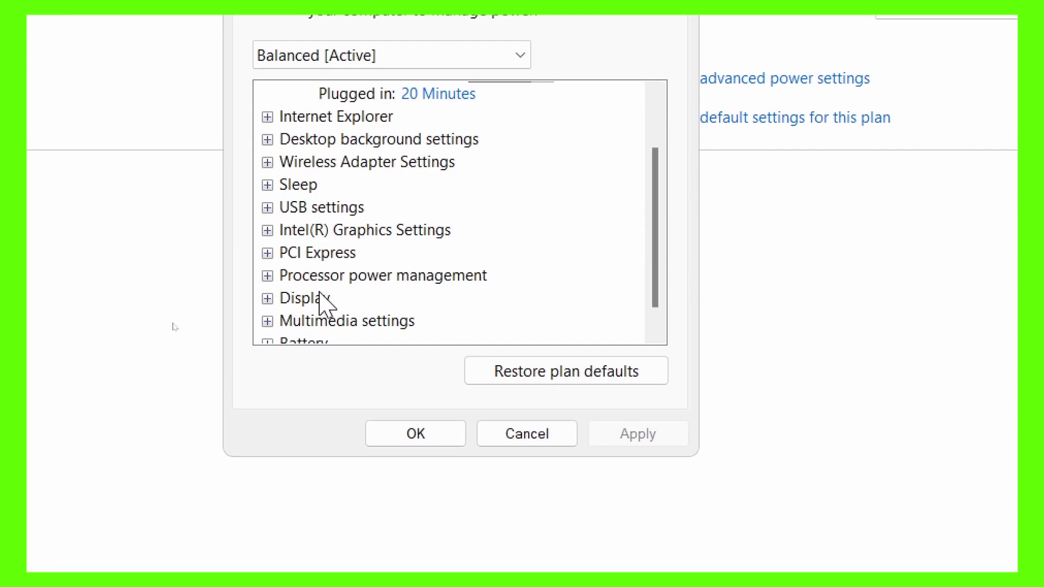
{"action": "left_click", "coordinate": [267, 276]}
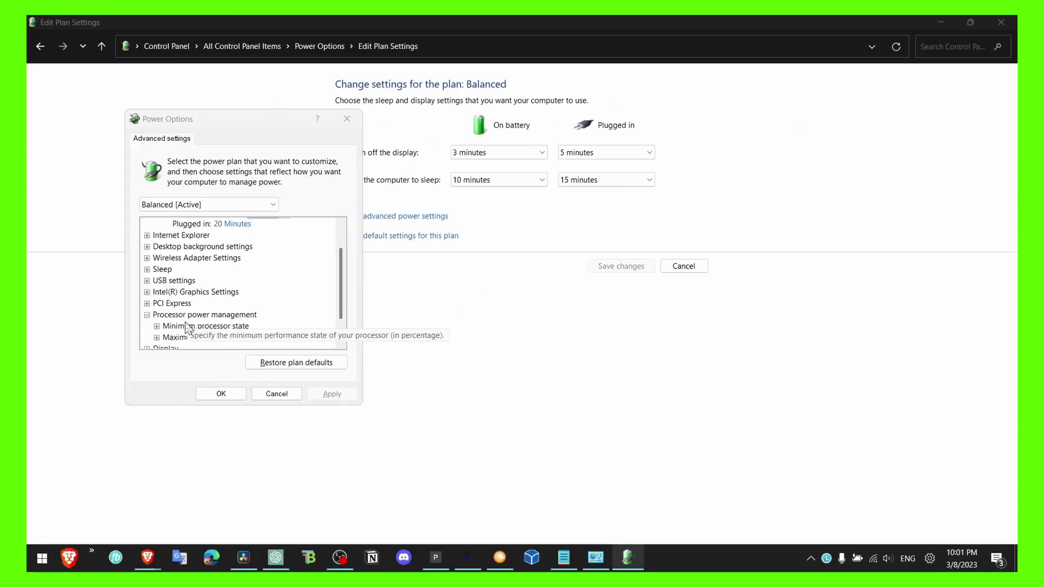
{"action": "double_click", "coordinate": [167, 326]}
{"action": "scroll", "coordinate": [212, 326], "scroll_direction": "down", "scroll_amount": 2}
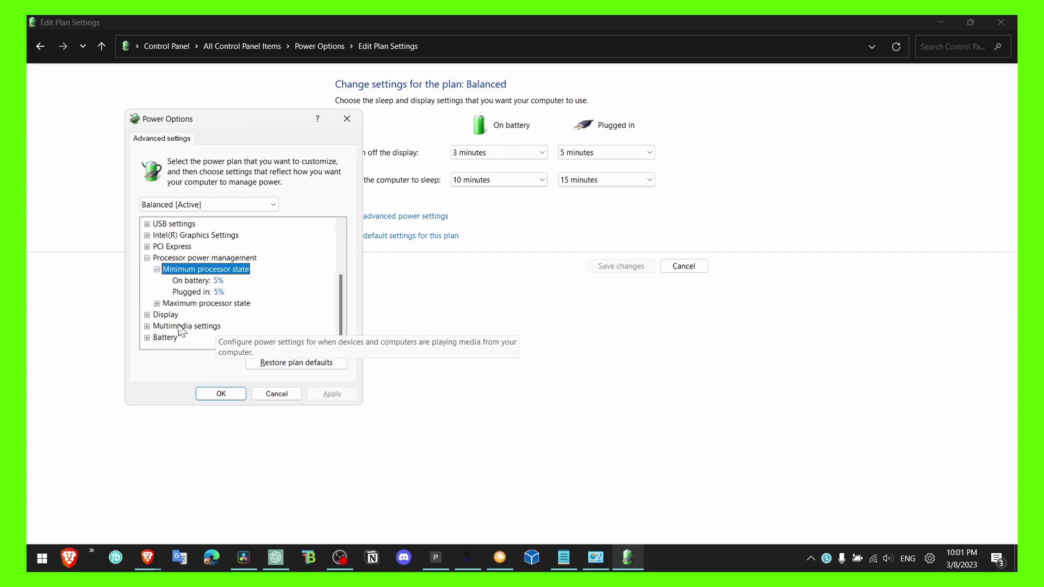
{"action": "left_click", "coordinate": [163, 305]}
{"action": "left_click", "coordinate": [158, 304]}
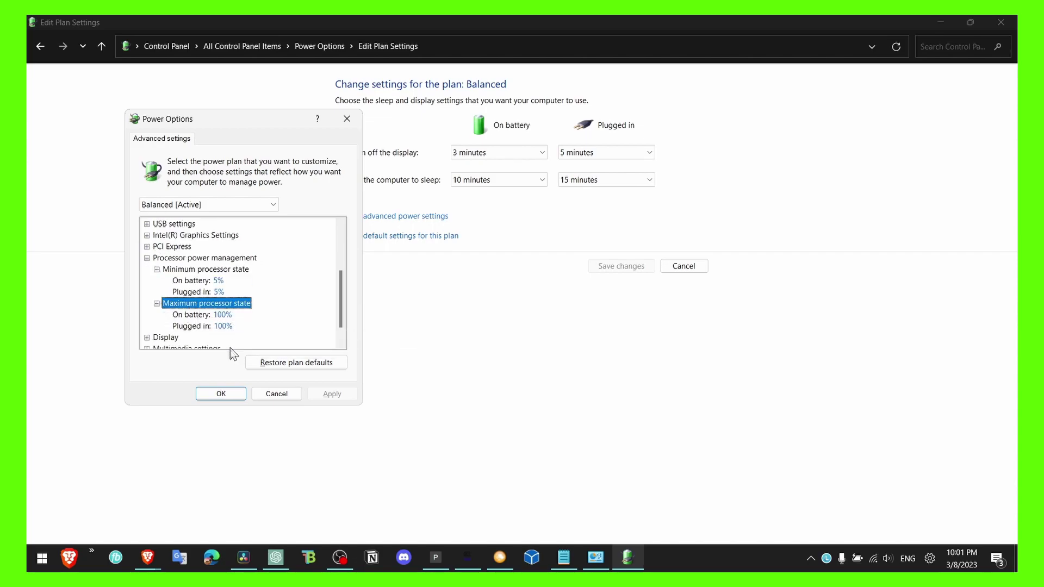
{"action": "left_click", "coordinate": [222, 394]}
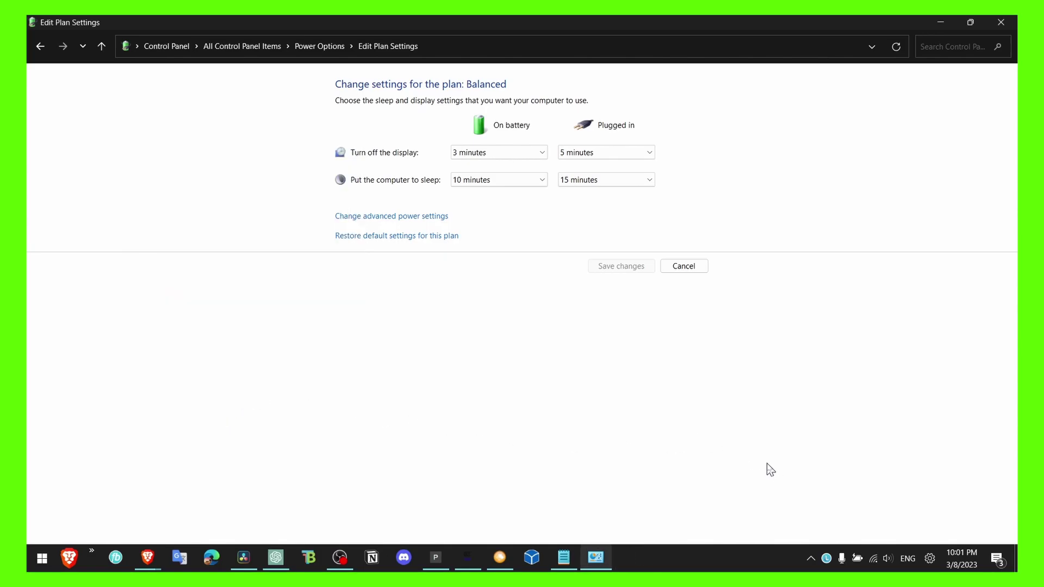
{"action": "left_click", "coordinate": [1000, 25]}
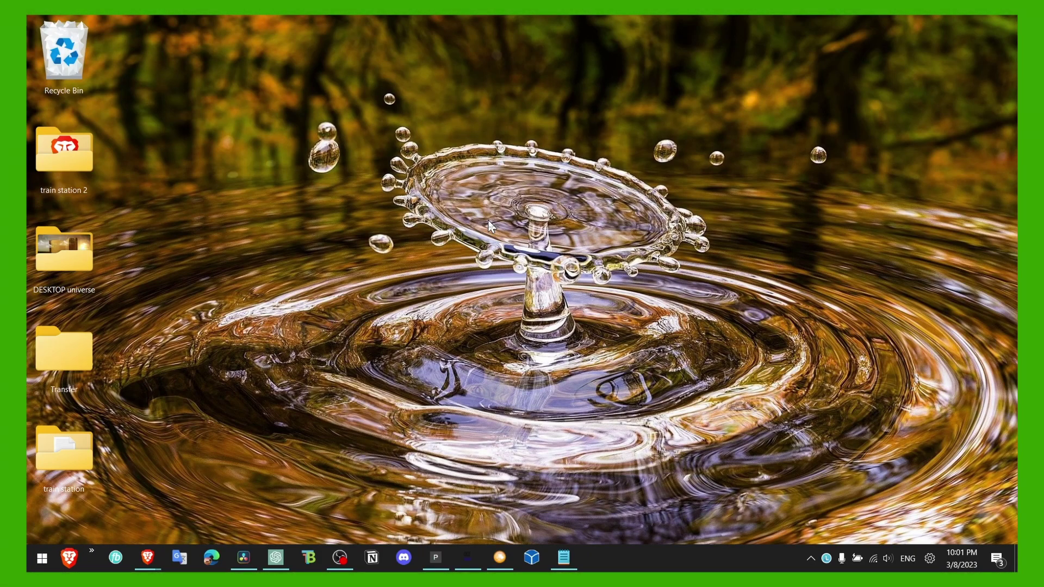
Step: Open Settings via search, go to System > Storage and start the Temporary files scan
{"action": "key", "text": "super+s"}
{"action": "type", "text": "s"}
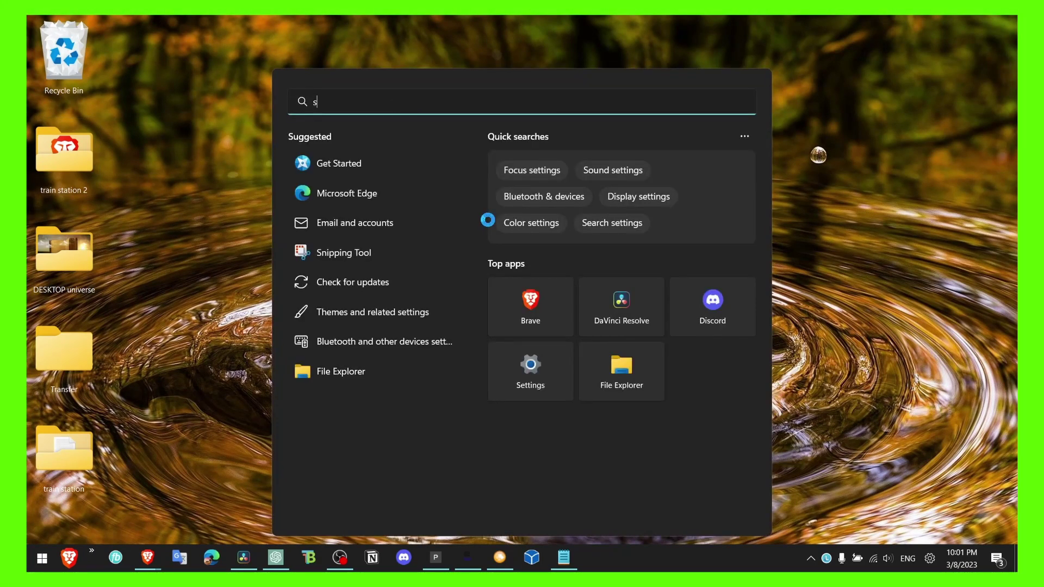
{"action": "type", "text": "ettings"}
{"action": "key", "text": "Return"}
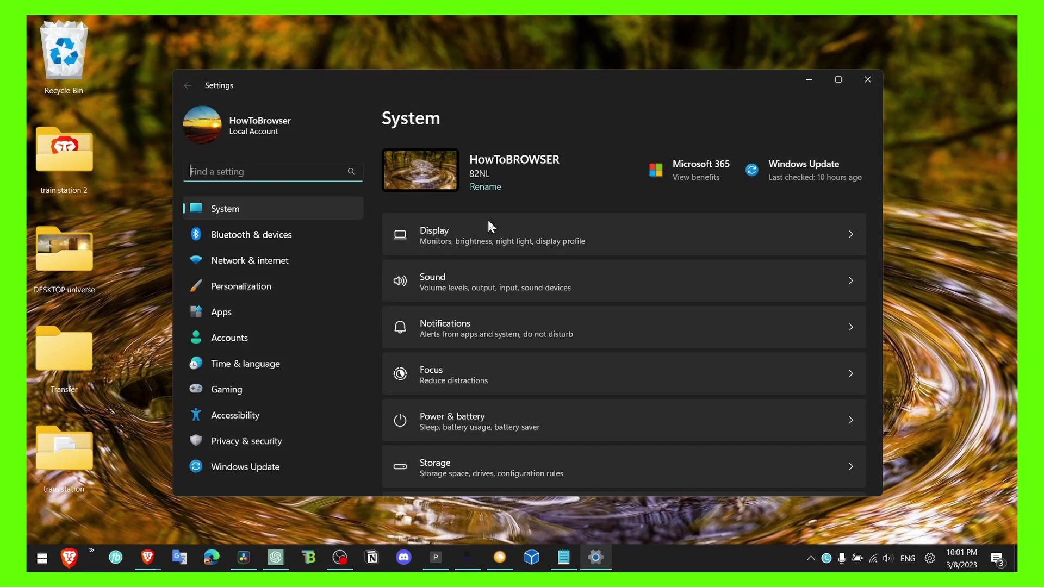
{"action": "scroll", "coordinate": [436, 330], "scroll_direction": "down", "scroll_amount": 2}
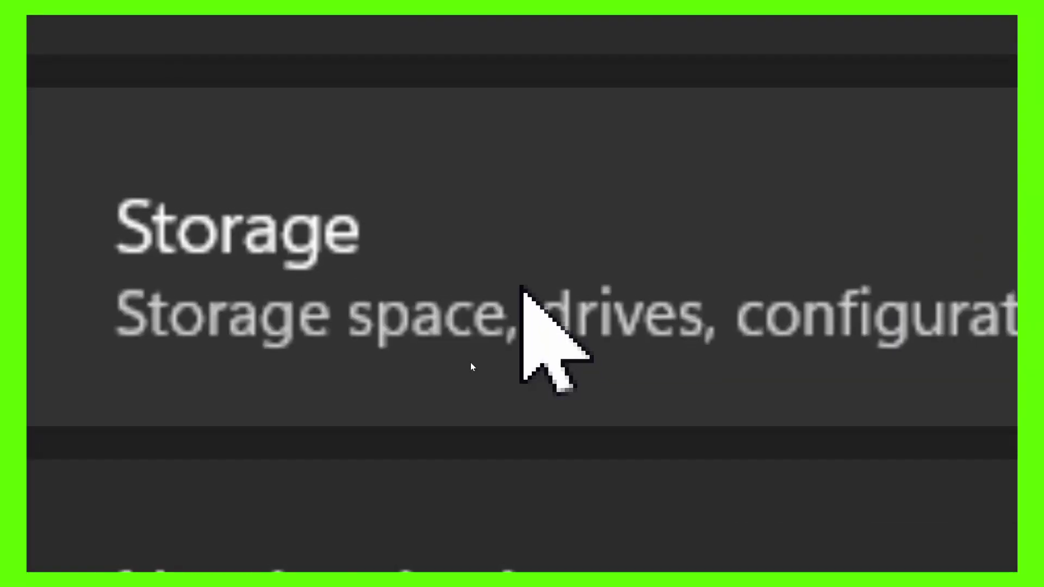
{"action": "left_click", "coordinate": [474, 425]}
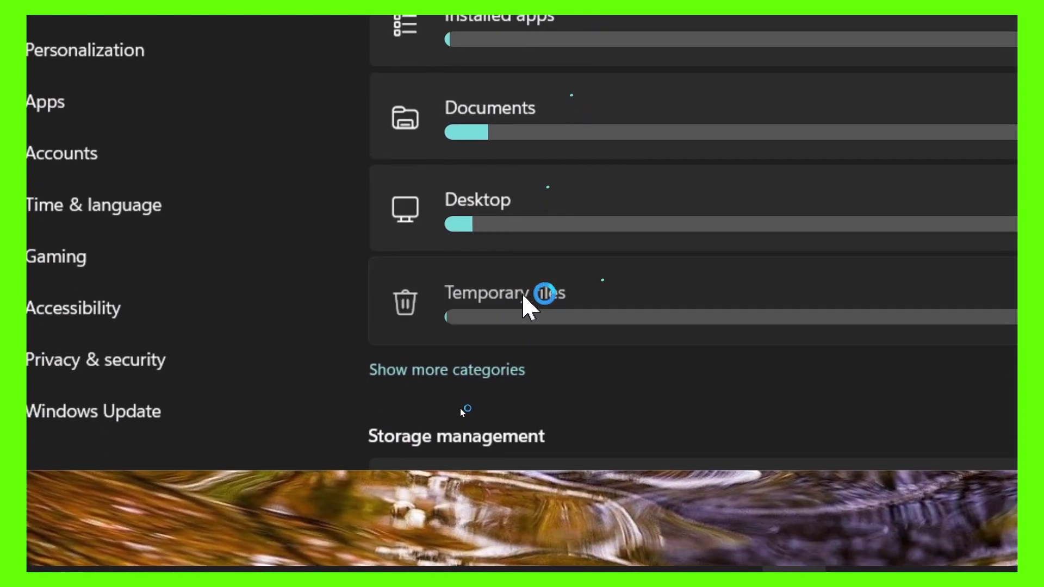
{"action": "left_click", "coordinate": [508, 389]}
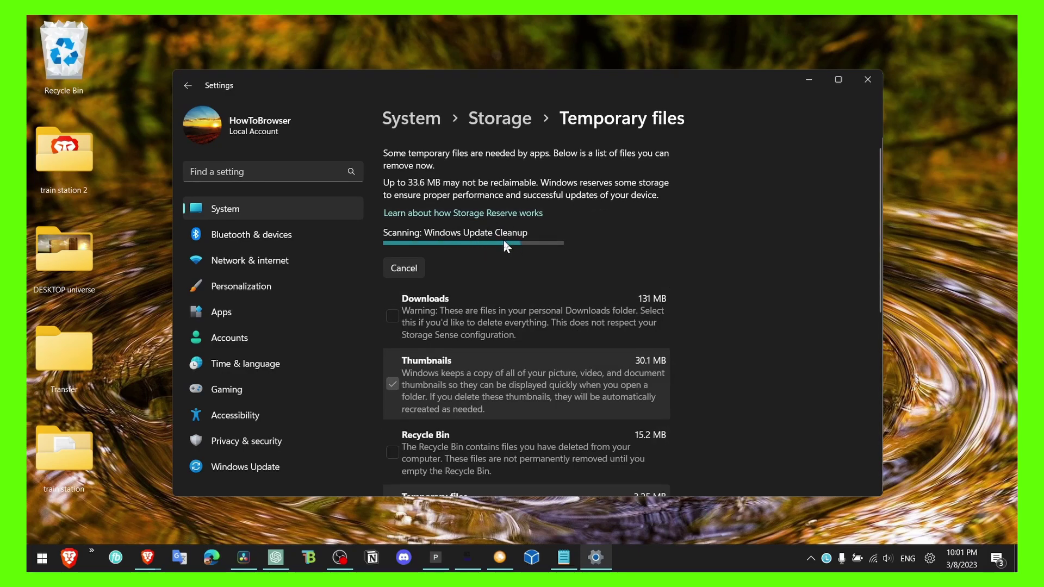
{"action": "key", "text": "super+s"}
Step: Launch GeForce Experience, check the Drivers page for the Game Ready driver, then open General settings
{"action": "type", "text": "gef"}
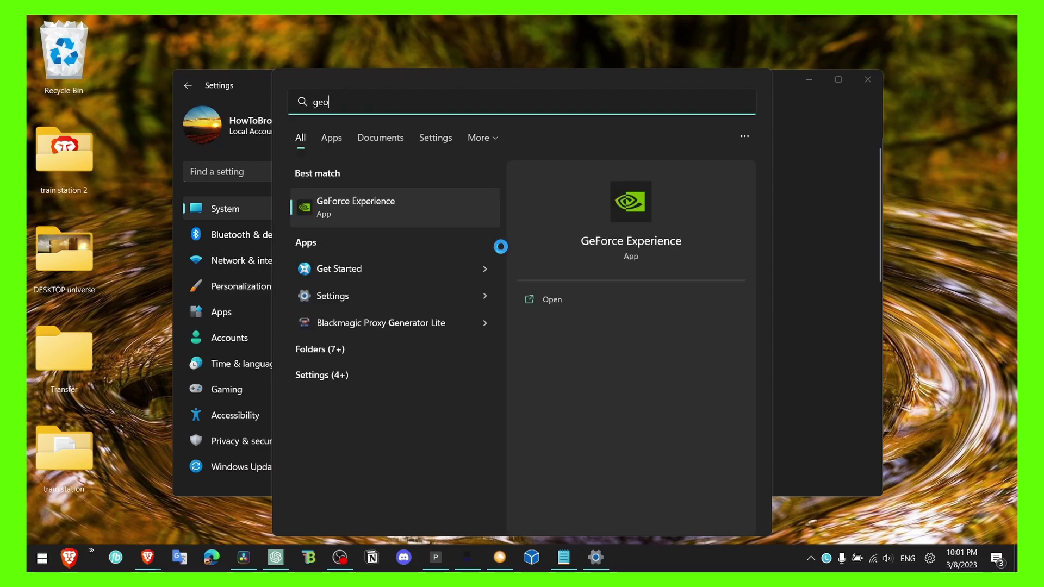
{"action": "key", "text": "Escape"}
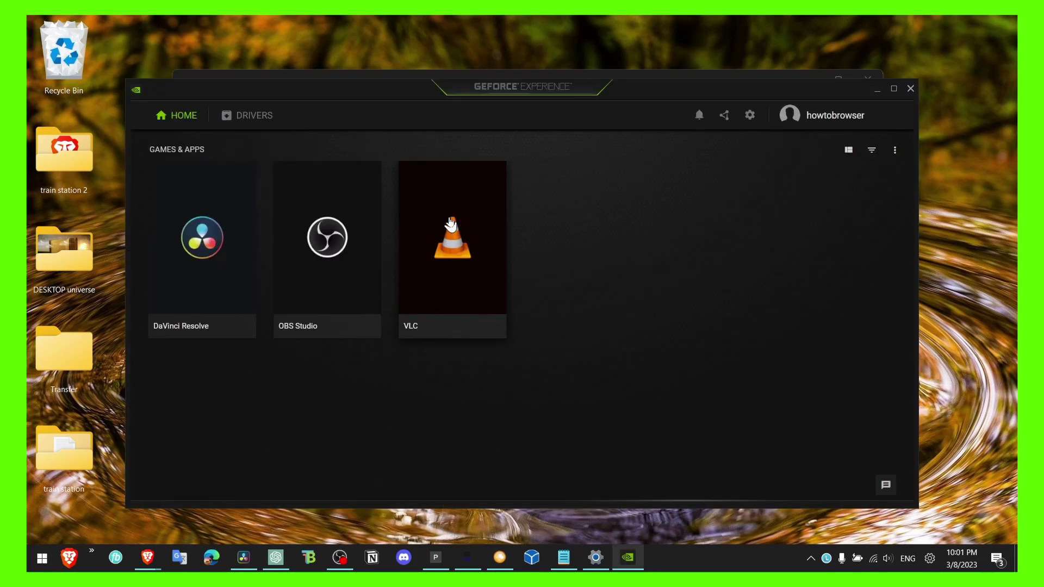
{"action": "left_click", "coordinate": [251, 115]}
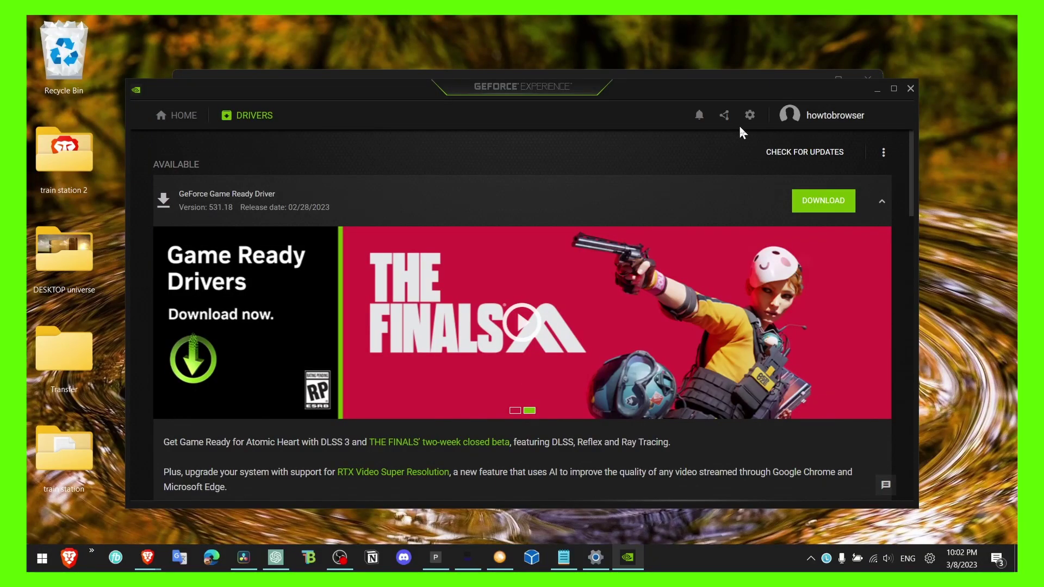
{"action": "left_click", "coordinate": [750, 115]}
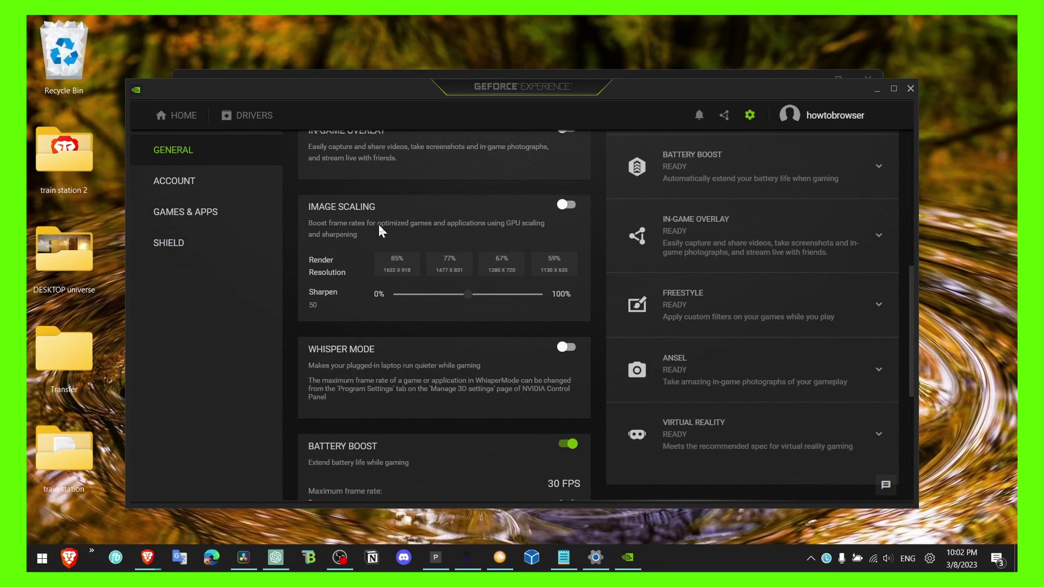
{"action": "scroll", "coordinate": [379, 224], "scroll_direction": "up", "scroll_amount": 1}
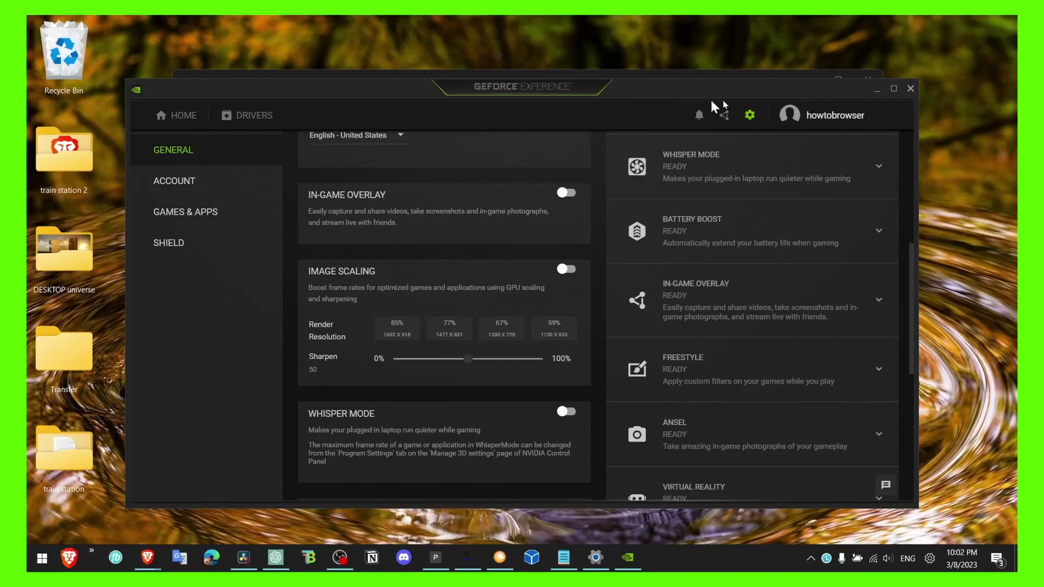
Step: Remove the 197 MB of temporary files including Recycle Bin and Downloads, then close Settings
{"action": "left_click", "coordinate": [876, 93]}
{"action": "scroll", "coordinate": [481, 265], "scroll_direction": "down", "scroll_amount": 3}
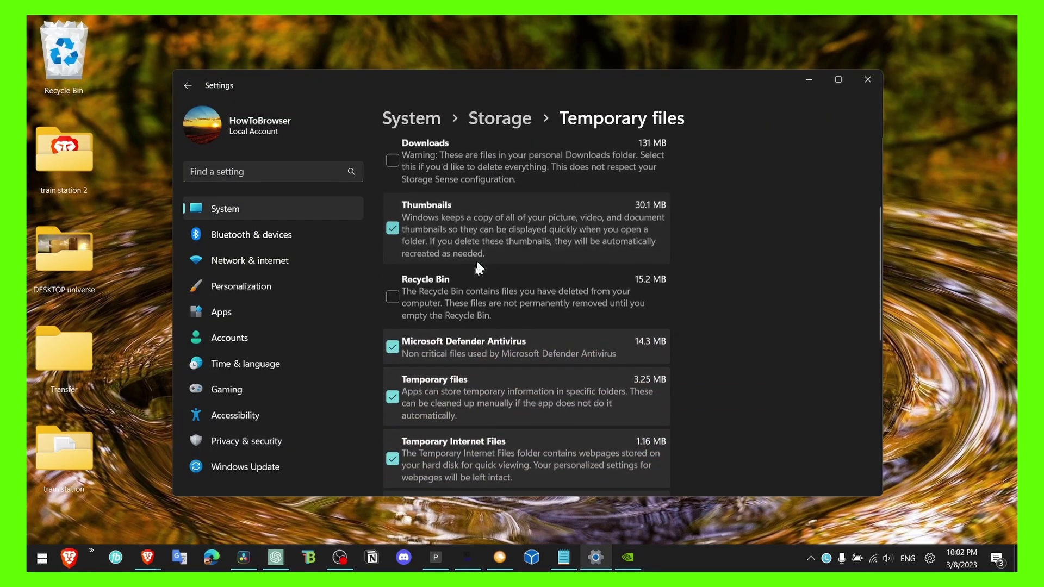
{"action": "left_click", "coordinate": [393, 293]}
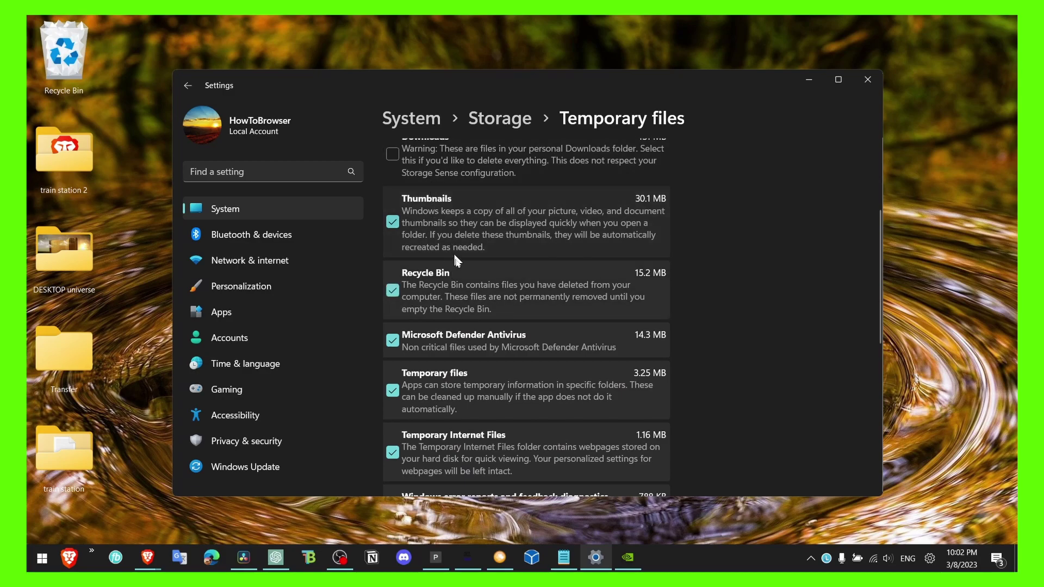
{"action": "scroll", "coordinate": [435, 299], "scroll_direction": "down", "scroll_amount": 5}
{"action": "scroll", "coordinate": [452, 339], "scroll_direction": "up", "scroll_amount": 8}
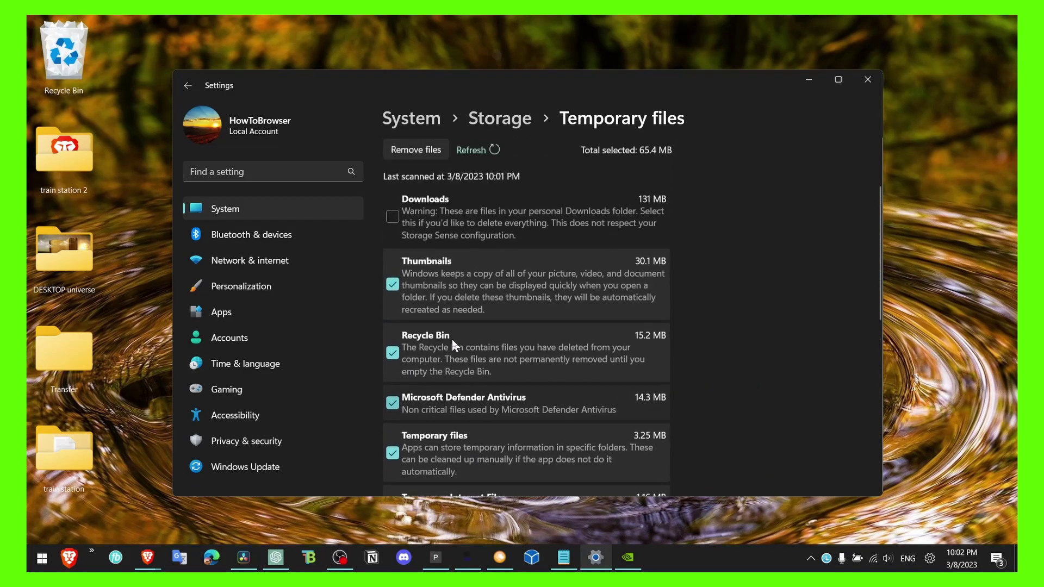
{"action": "left_click", "coordinate": [393, 315]}
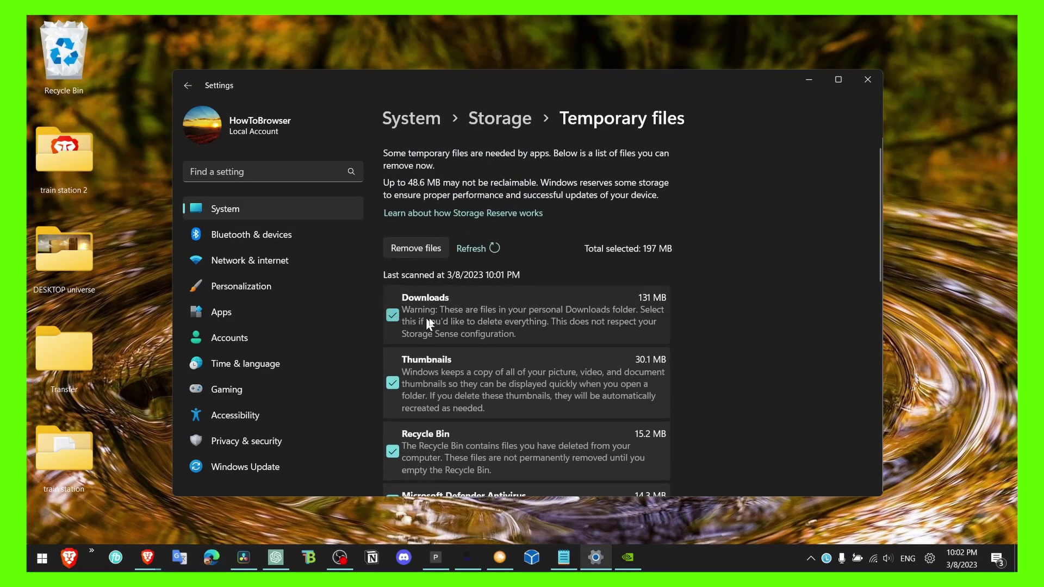
{"action": "left_click", "coordinate": [418, 249]}
{"action": "left_click", "coordinate": [487, 326]}
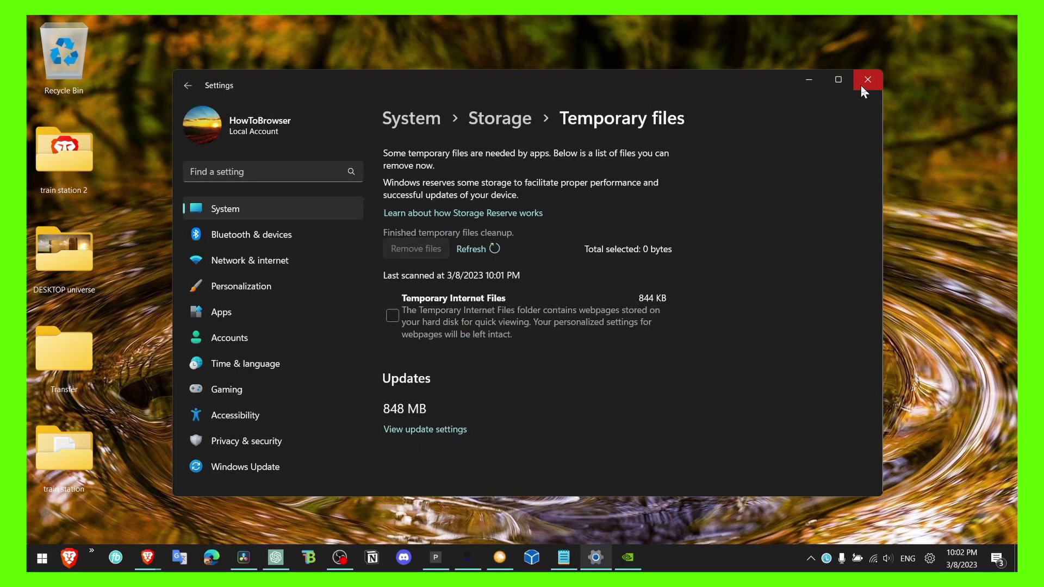
{"action": "left_click", "coordinate": [867, 80]}
Step: Run 'temp', delete everything in the Windows Temp folder, skip the in-use folder, and close it
{"action": "key", "text": "super"}
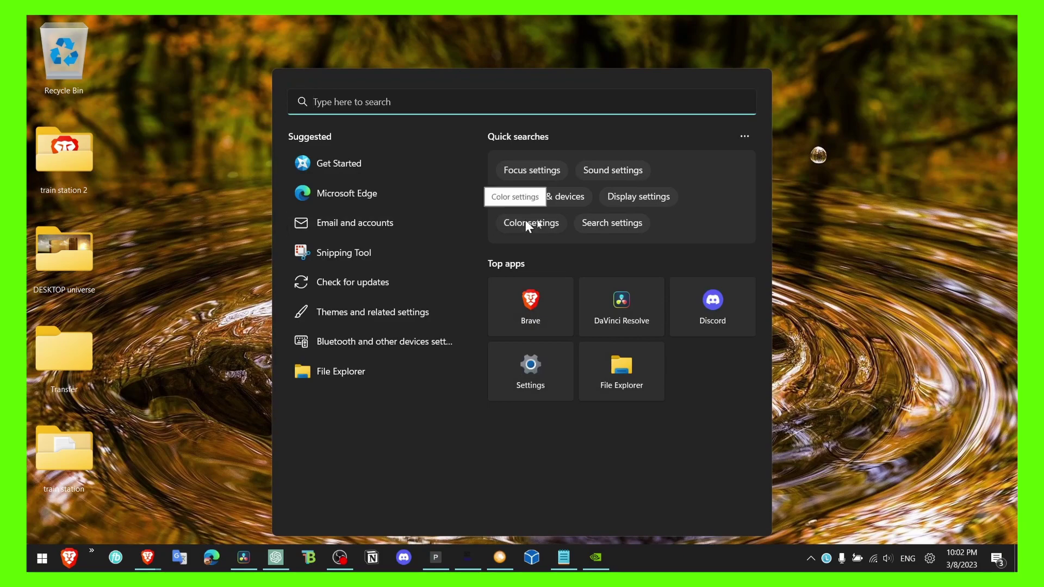
{"action": "left_click", "coordinate": [854, 214]}
{"action": "key", "text": "super+r"}
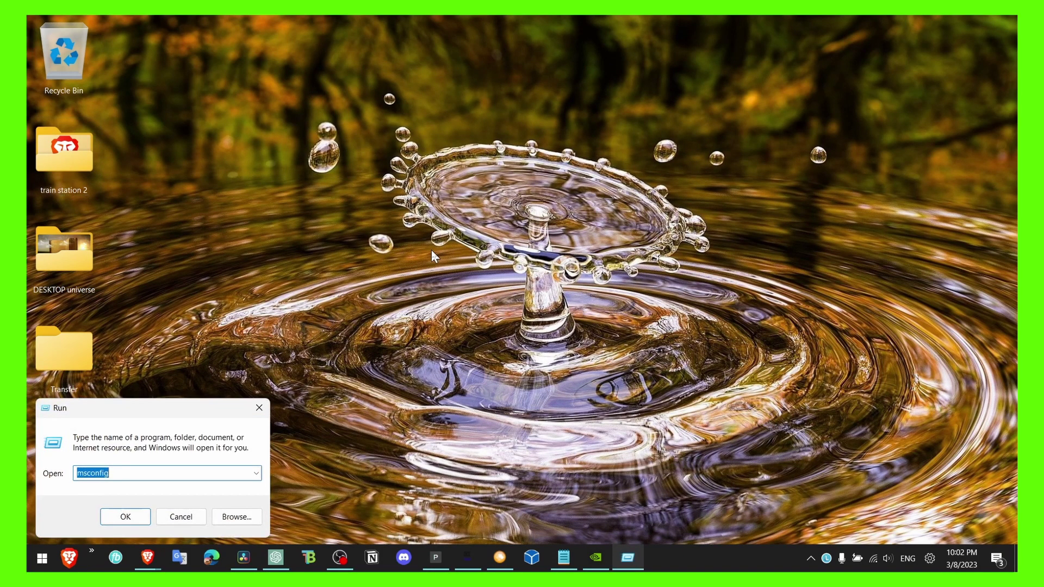
{"action": "type", "text": "temp"}
{"action": "key", "text": "Return"}
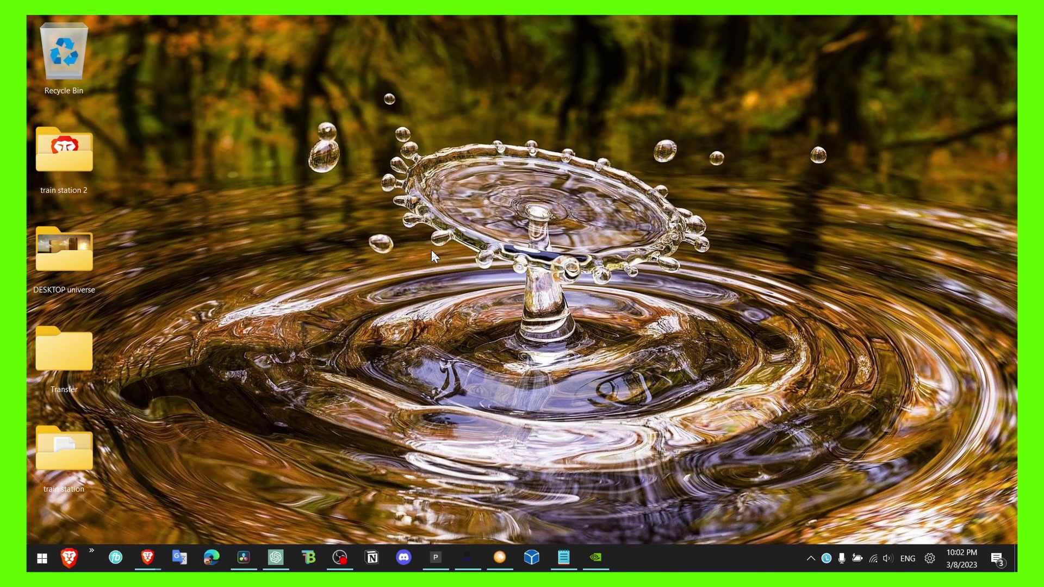
{"action": "left_click_drag", "start_coordinate": [357, 402], "coordinate": [282, 247]}
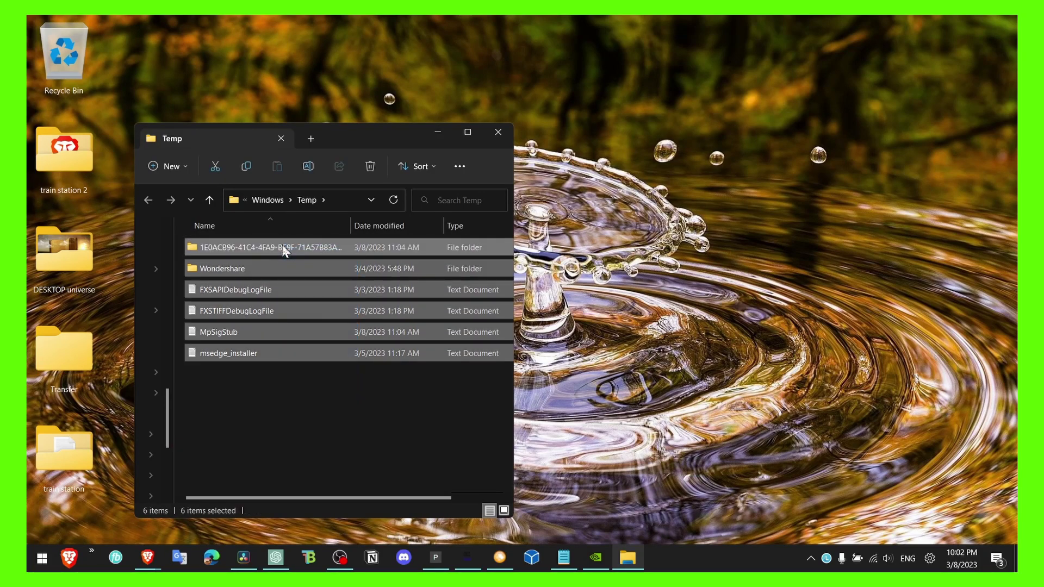
{"action": "key", "text": "Delete"}
{"action": "left_click", "coordinate": [571, 340]}
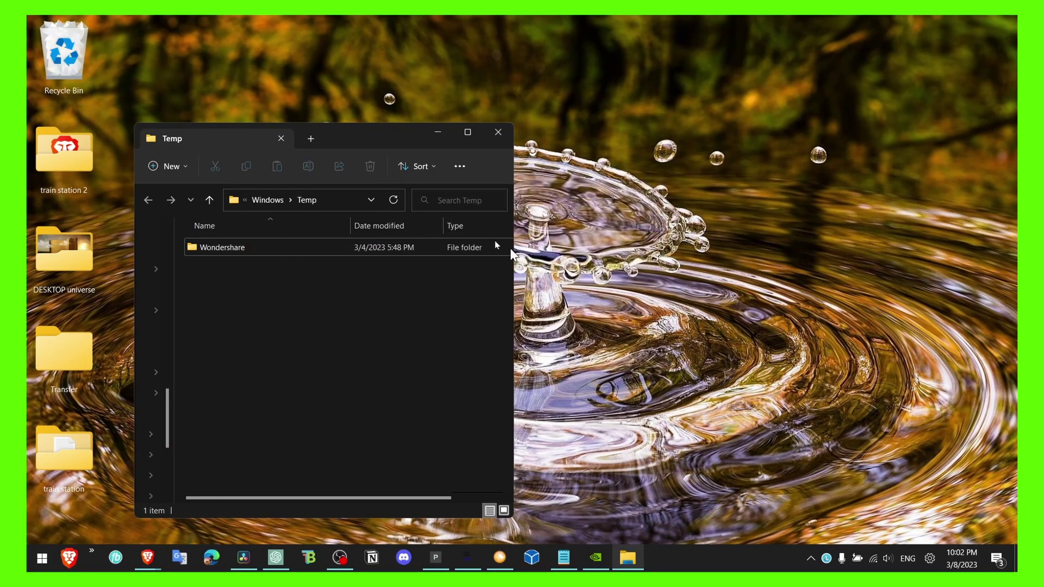
{"action": "left_click", "coordinate": [498, 132]}
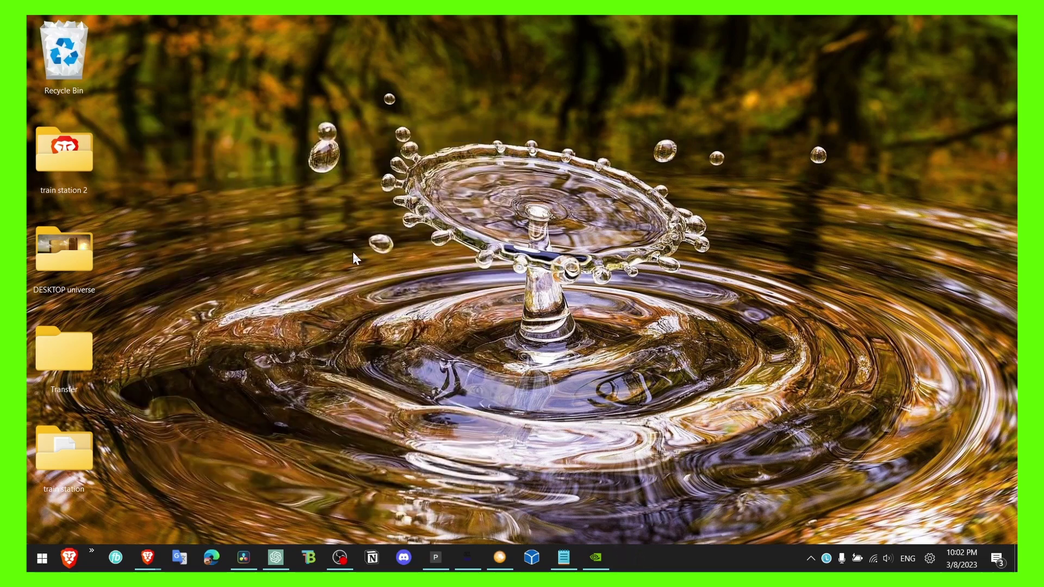
Step: Run '%temp%', delete all 152 items, skipping in-use and protected files, and close the folder
{"action": "key", "text": "super"}
{"action": "key", "text": "super+r"}
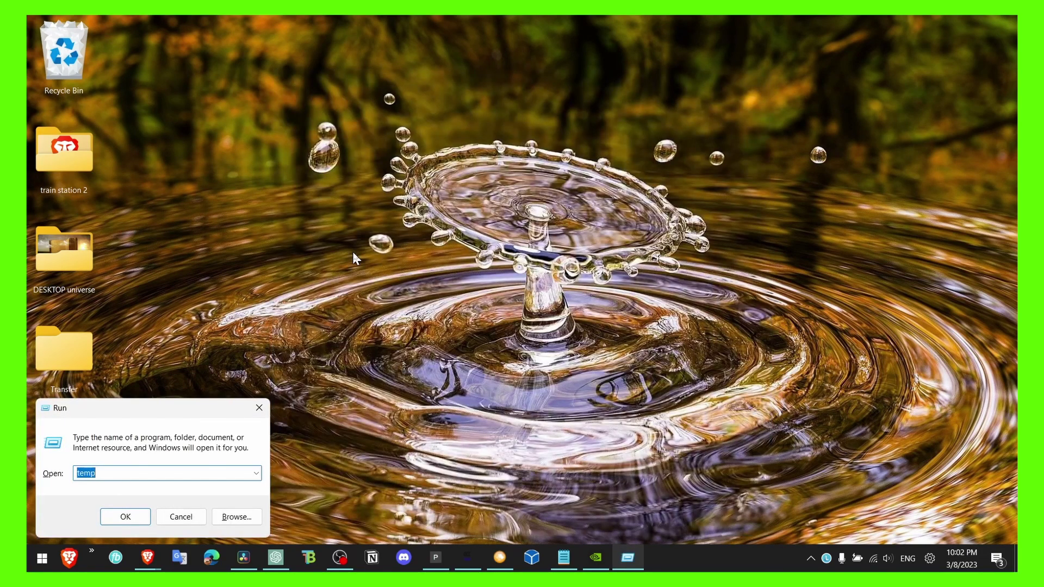
{"action": "type", "text": "%"}
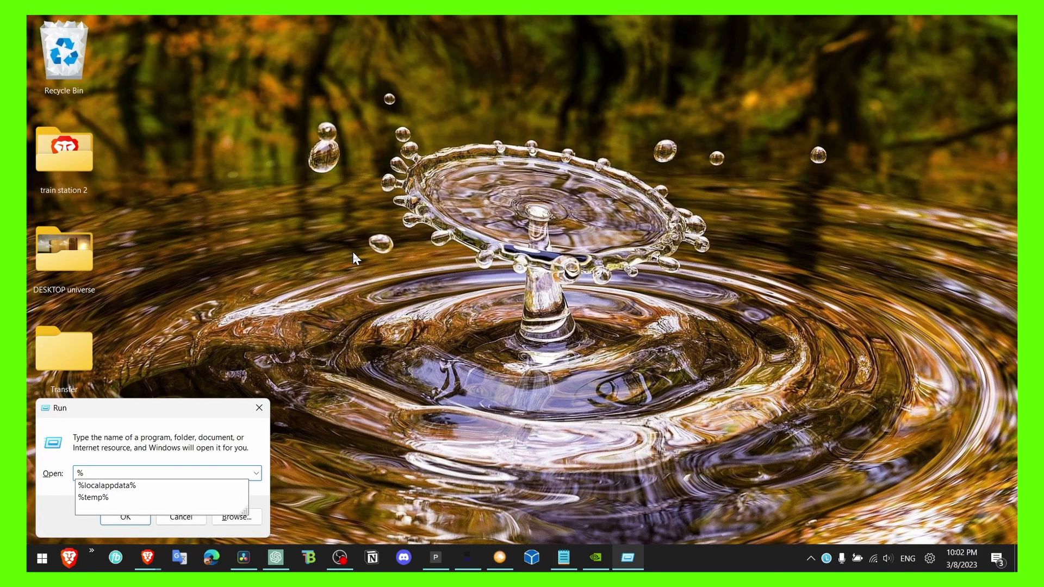
{"action": "type", "text": "temp"}
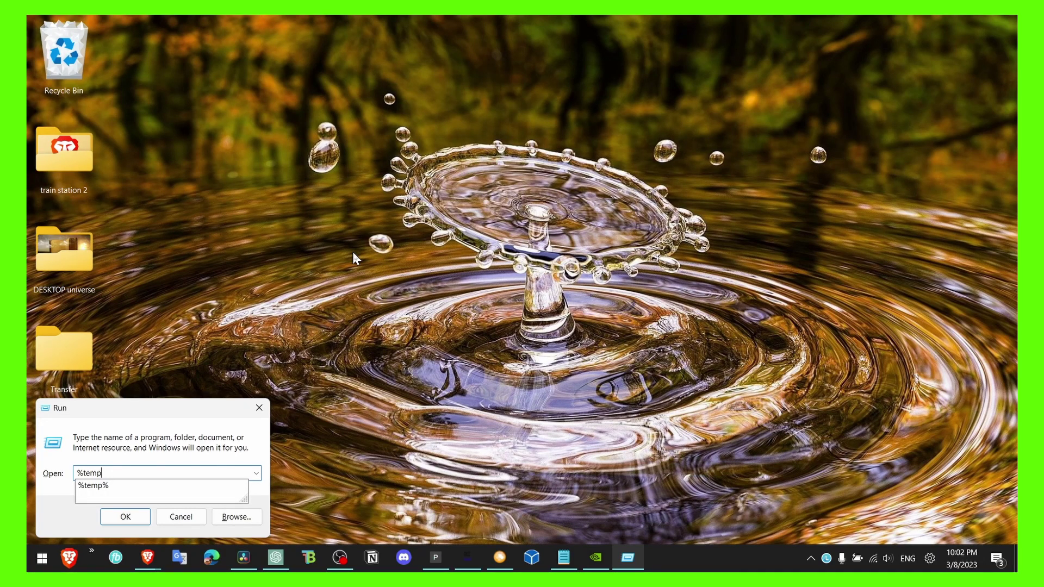
{"action": "type", "text": "%"}
{"action": "key", "text": "Return"}
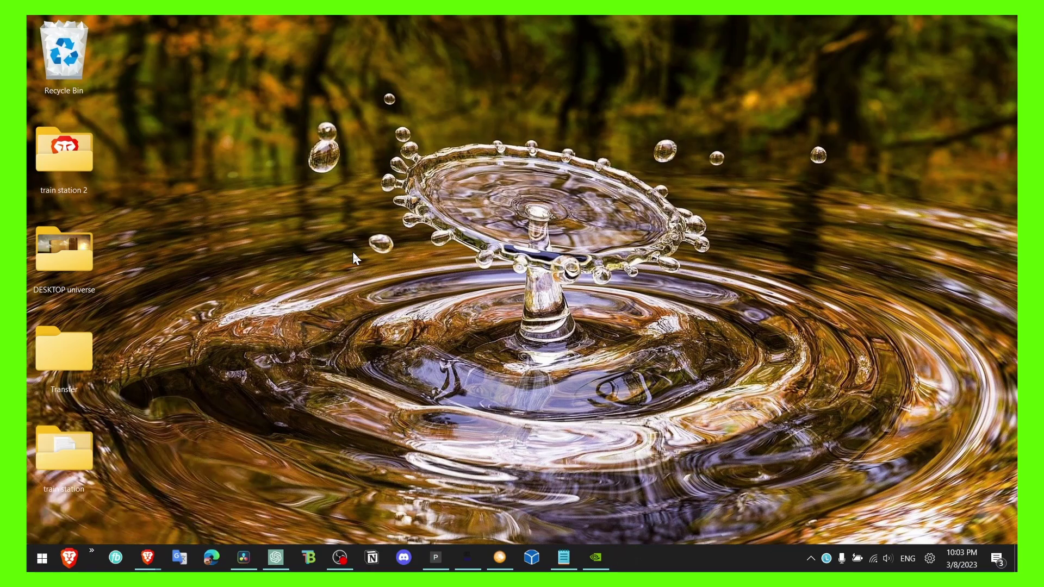
{"action": "key", "text": "ctrl+a"}
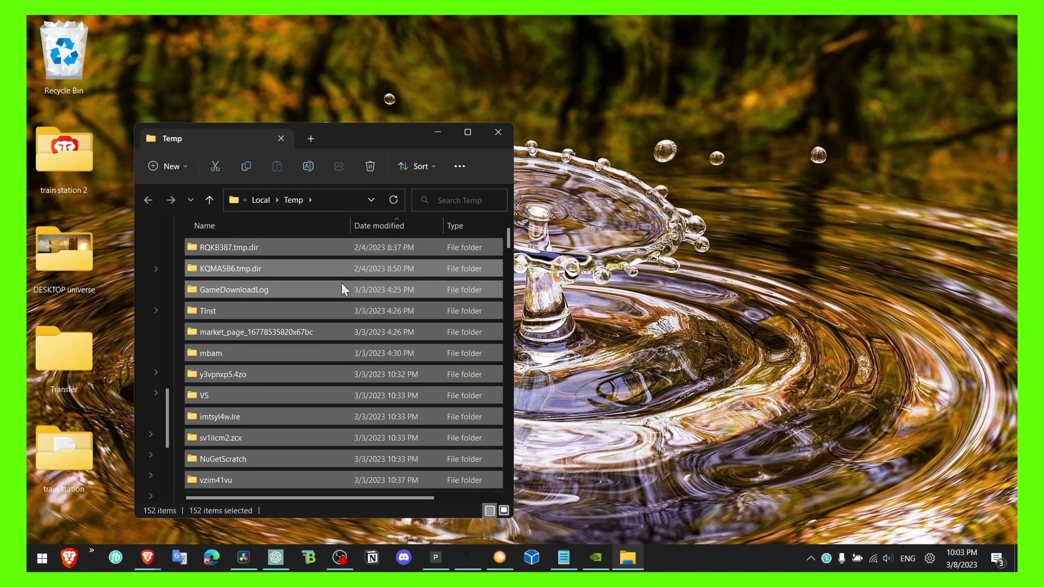
{"action": "key", "text": "Delete"}
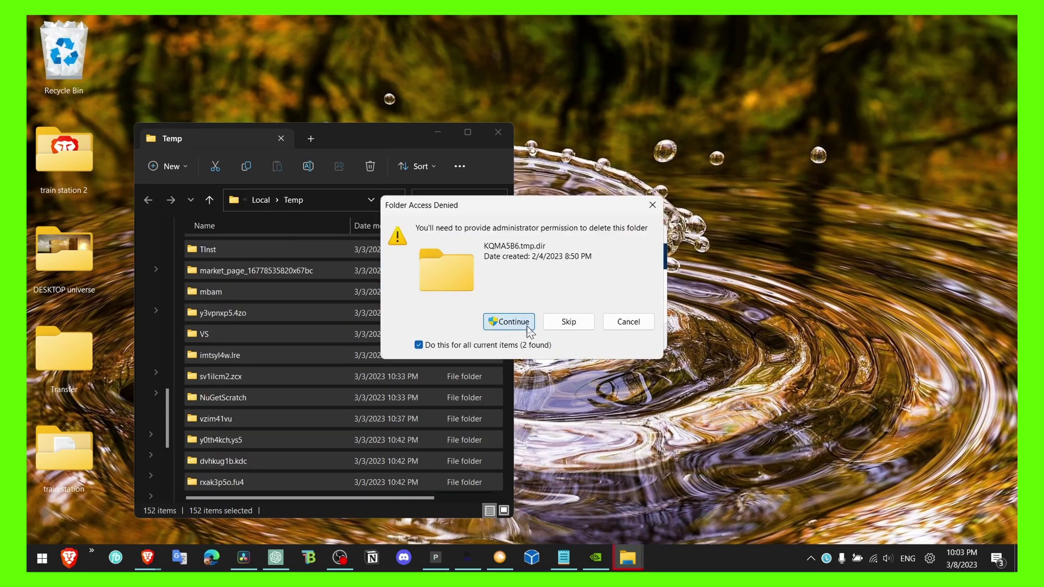
{"action": "left_click", "coordinate": [509, 322]}
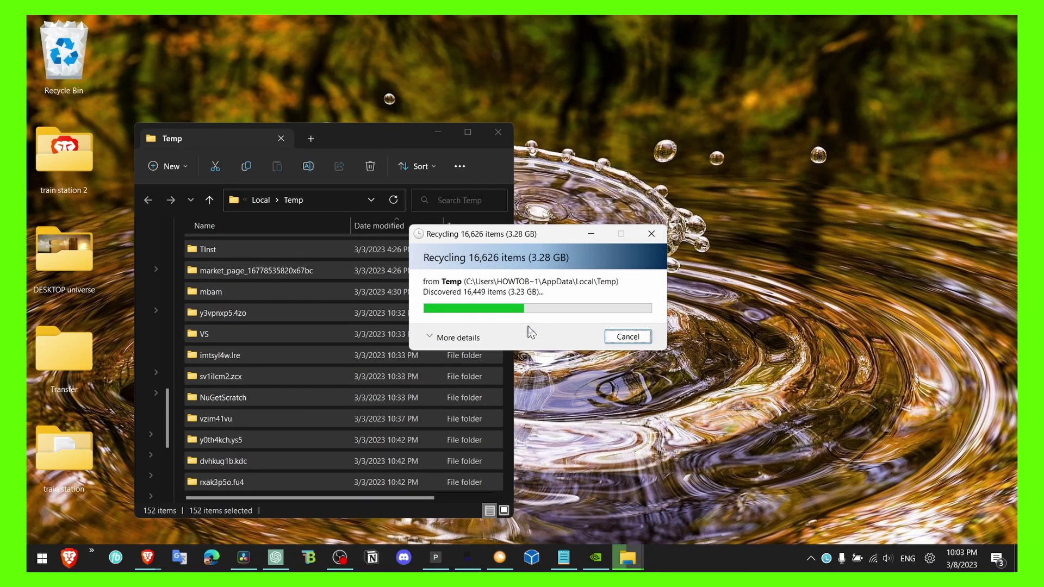
{"action": "left_click", "coordinate": [566, 339]}
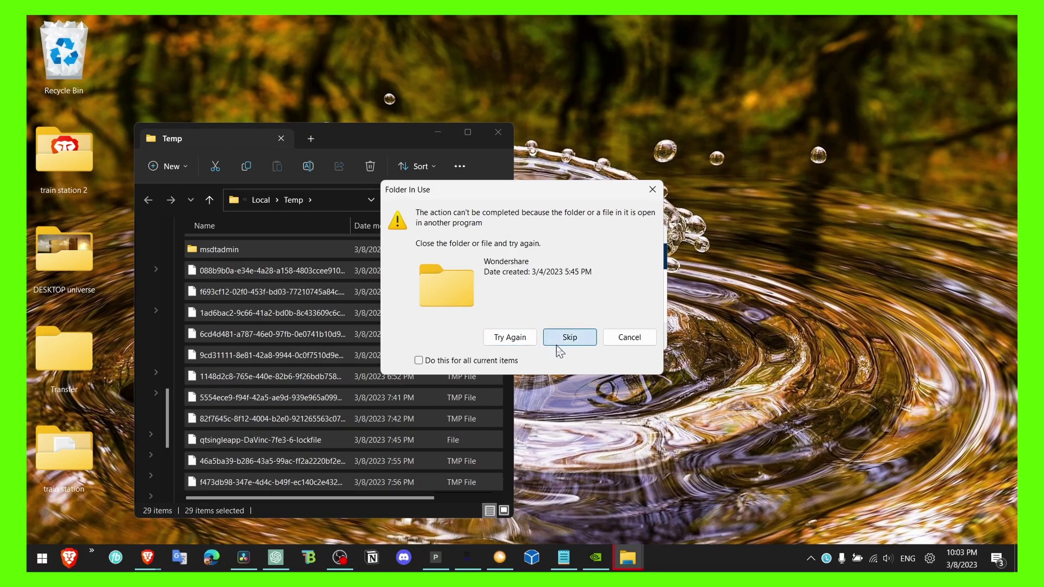
{"action": "left_click", "coordinate": [560, 340]}
{"action": "left_click", "coordinate": [476, 361]}
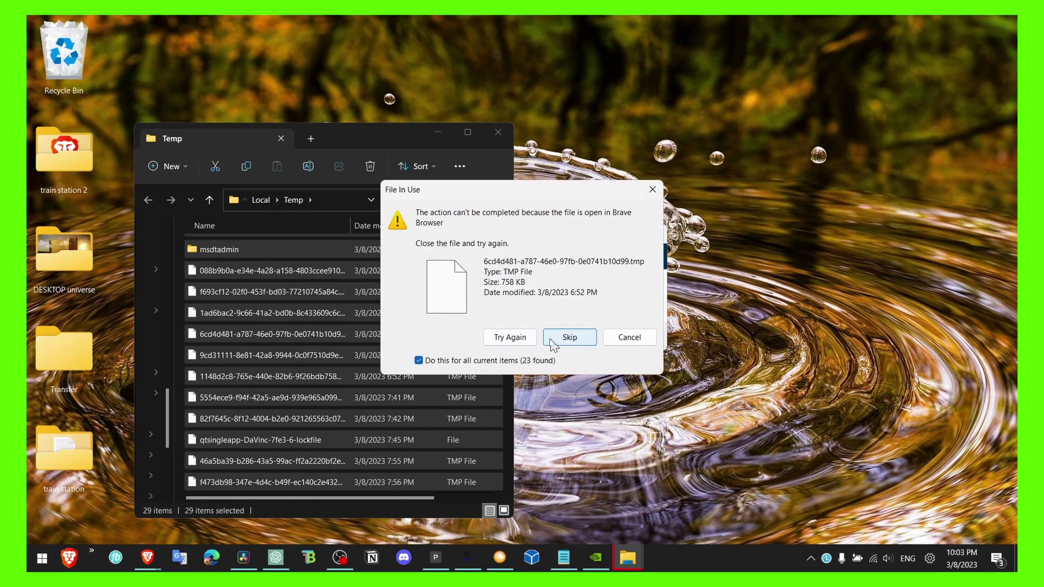
{"action": "left_click", "coordinate": [551, 343]}
{"action": "left_click", "coordinate": [638, 344]}
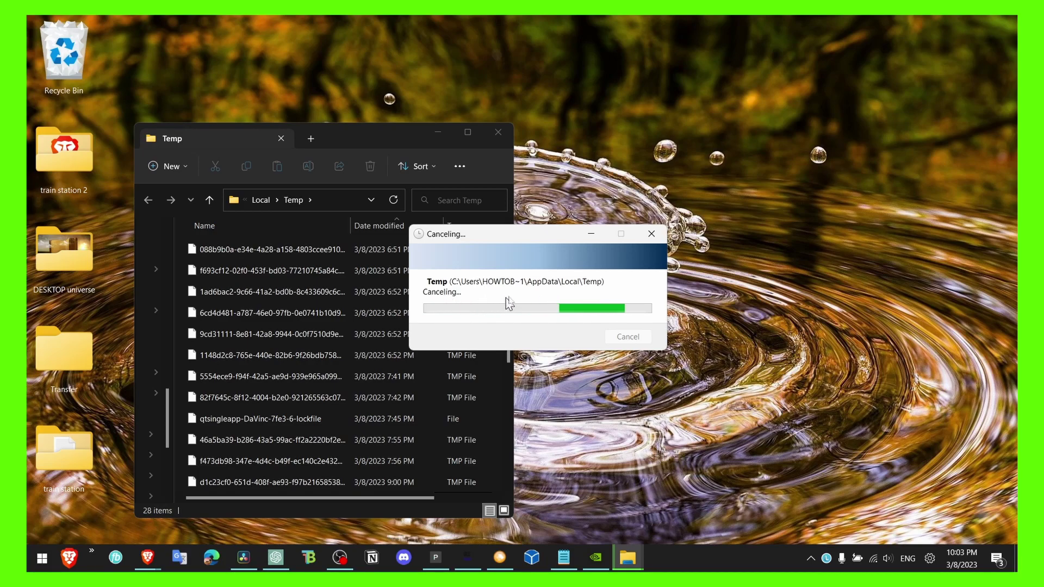
{"action": "left_click", "coordinate": [493, 132]}
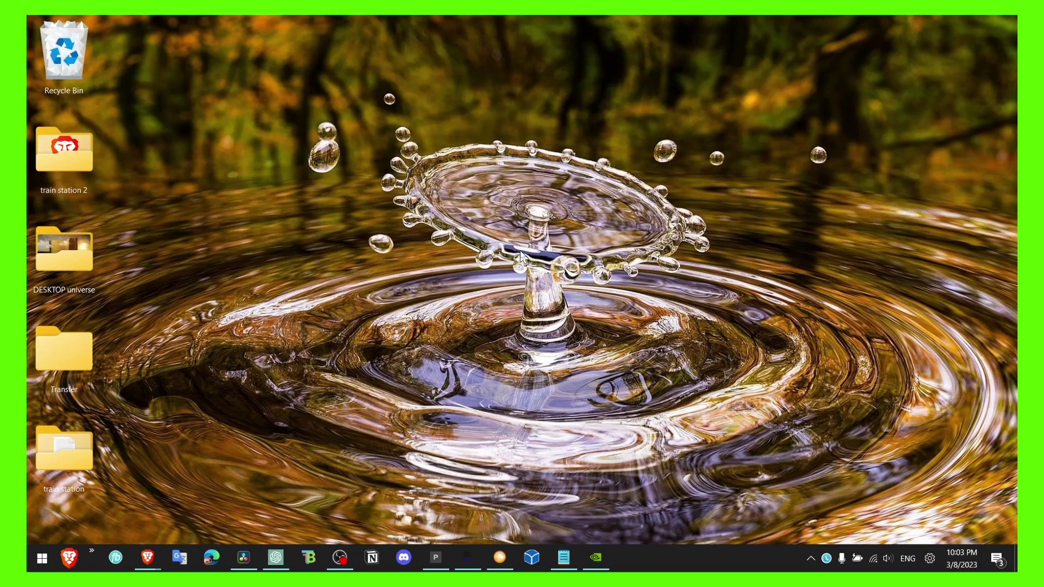
Step: Look at the hidden notification-area icons and close the popup
{"action": "left_click", "coordinate": [810, 559]}
{"action": "left_click", "coordinate": [809, 559]}
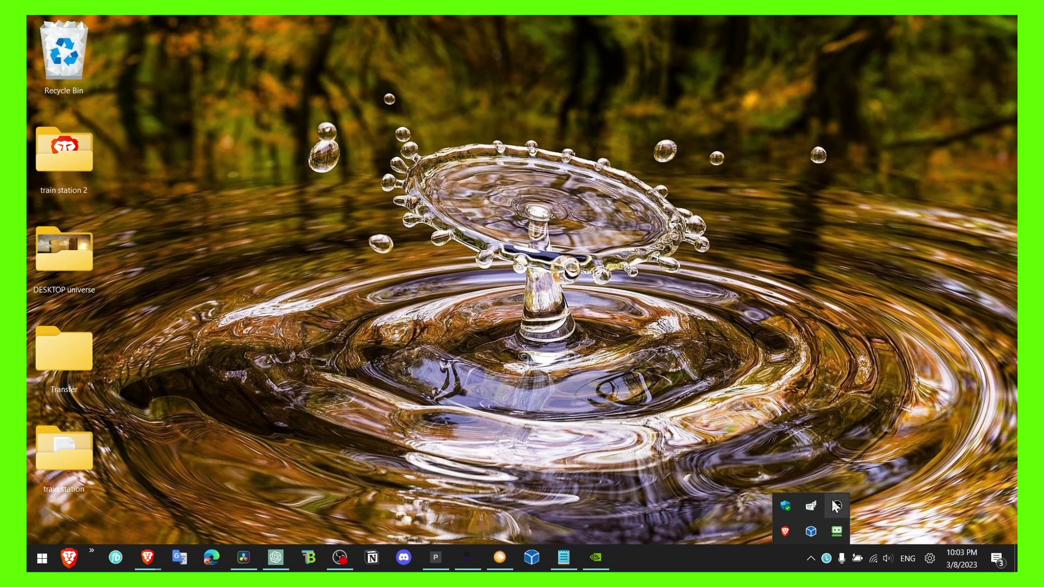
{"action": "left_click", "coordinate": [707, 471]}
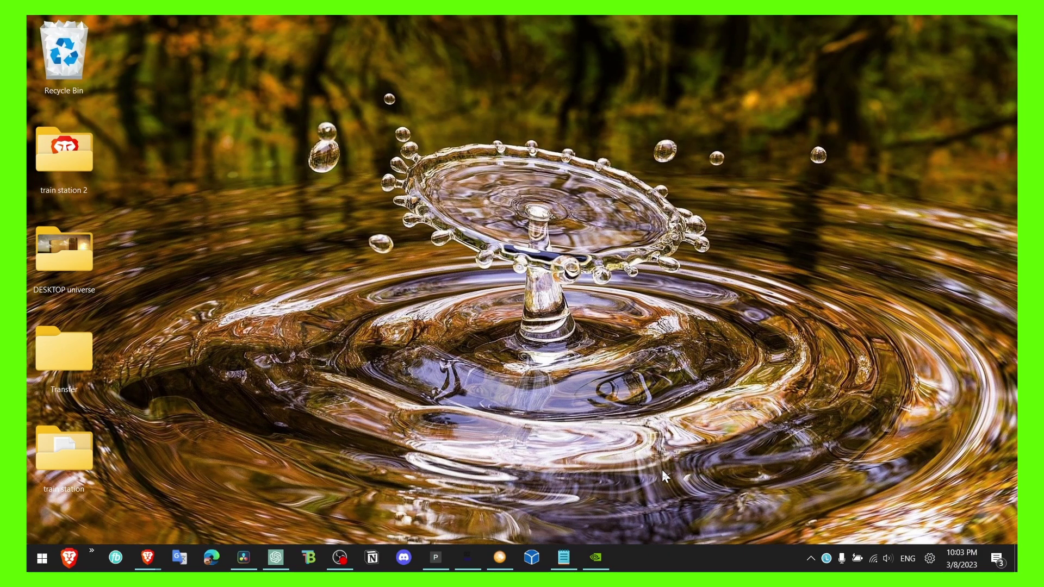
Step: Open Windows Update advanced options and browse the optional driver updates list
{"action": "key", "text": "super+s"}
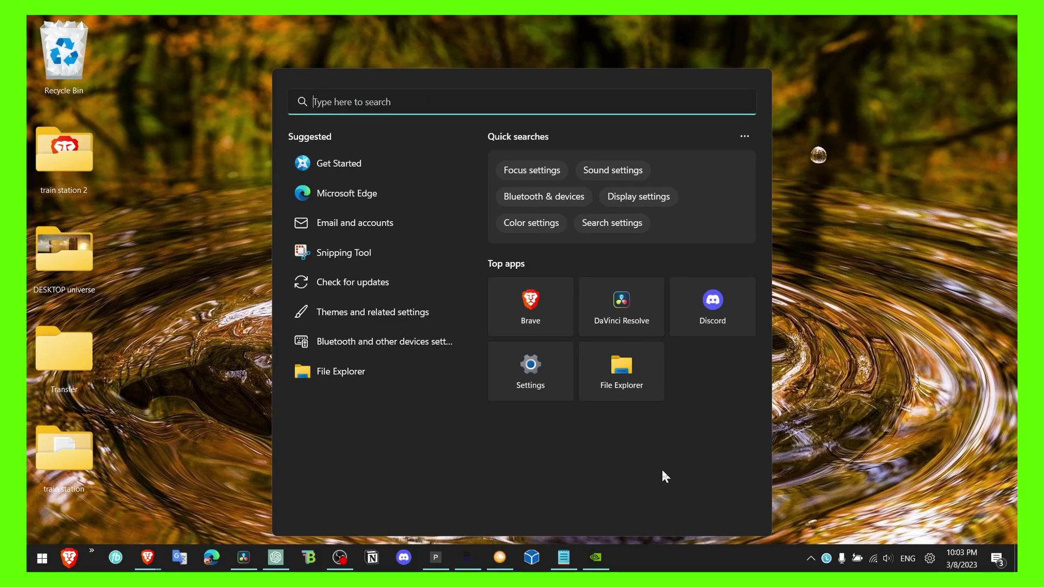
{"action": "type", "text": "windows u"}
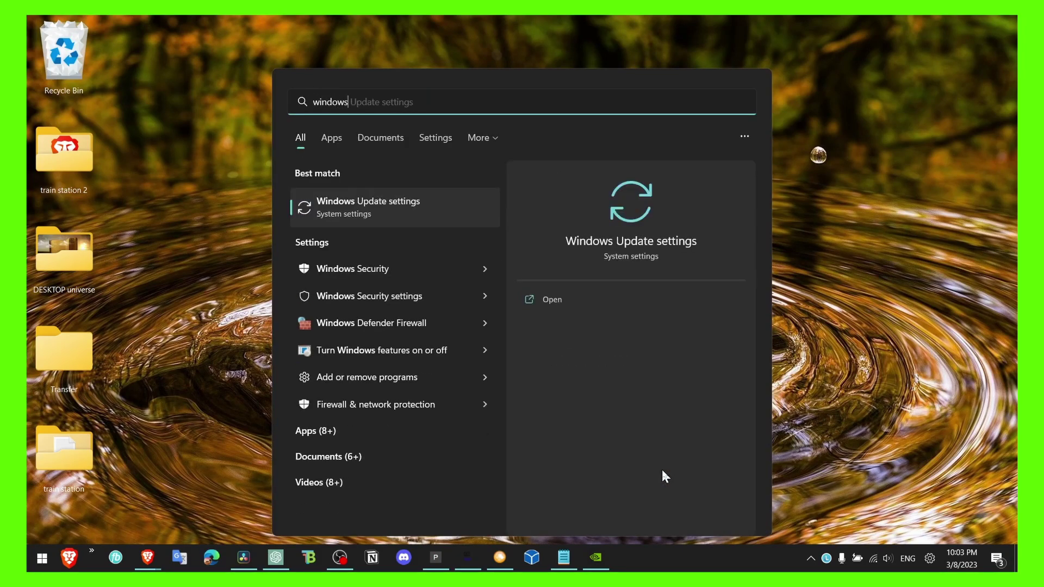
{"action": "key", "text": "Return"}
{"action": "scroll", "coordinate": [566, 402], "scroll_direction": "down", "scroll_amount": 2}
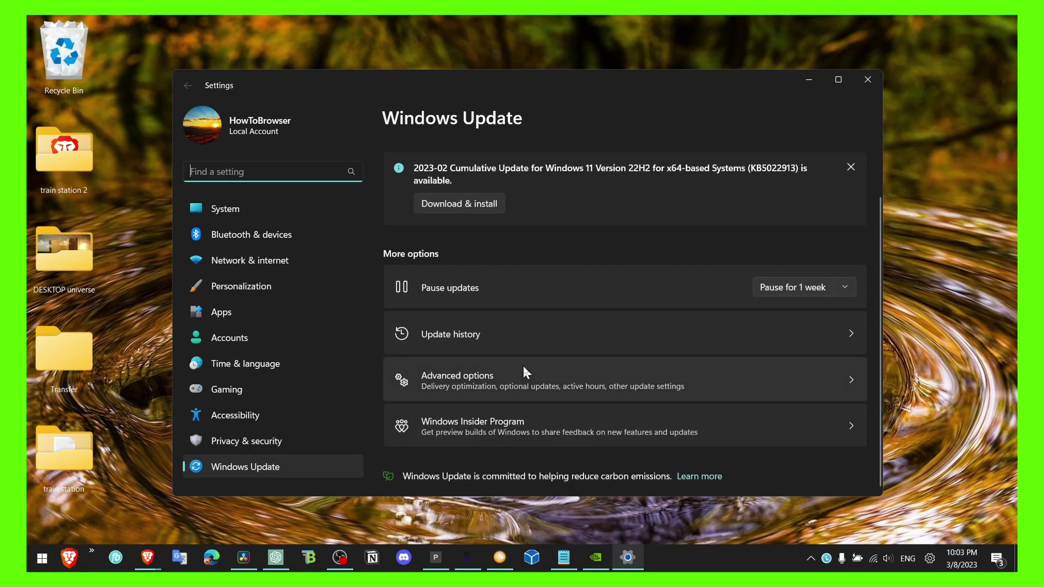
{"action": "left_click", "coordinate": [530, 383]}
{"action": "scroll", "coordinate": [496, 358], "scroll_direction": "down", "scroll_amount": 2}
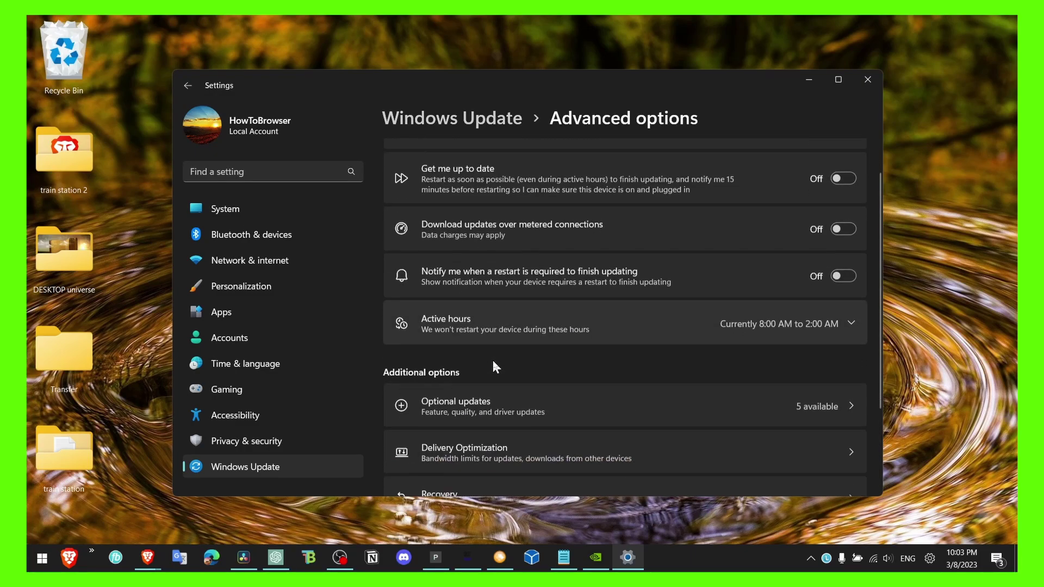
{"action": "left_click", "coordinate": [501, 348]}
{"action": "left_click", "coordinate": [454, 251]}
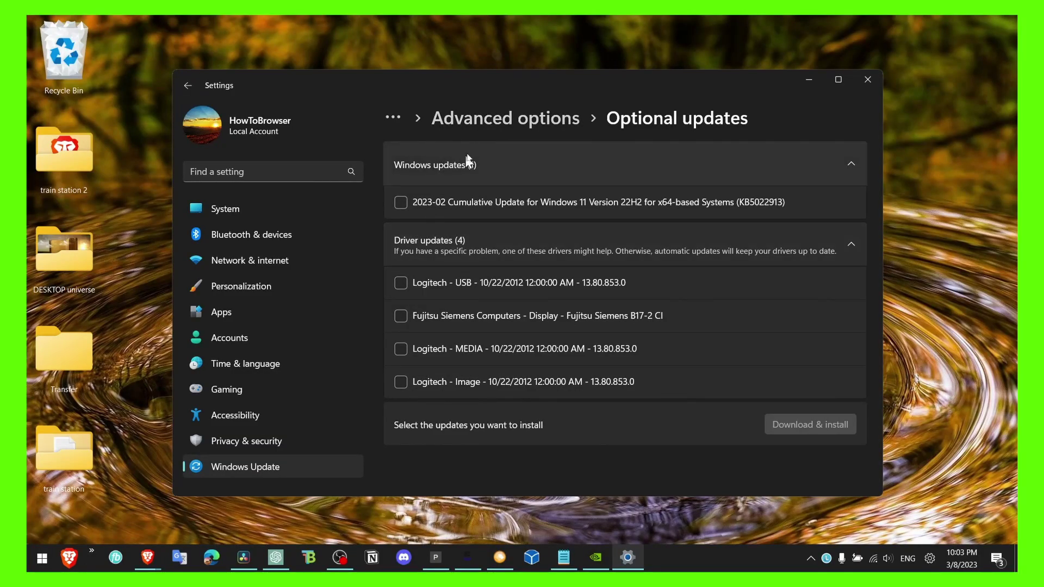
{"action": "left_click", "coordinate": [479, 124]}
{"action": "scroll", "coordinate": [491, 318], "scroll_direction": "down", "scroll_amount": 3}
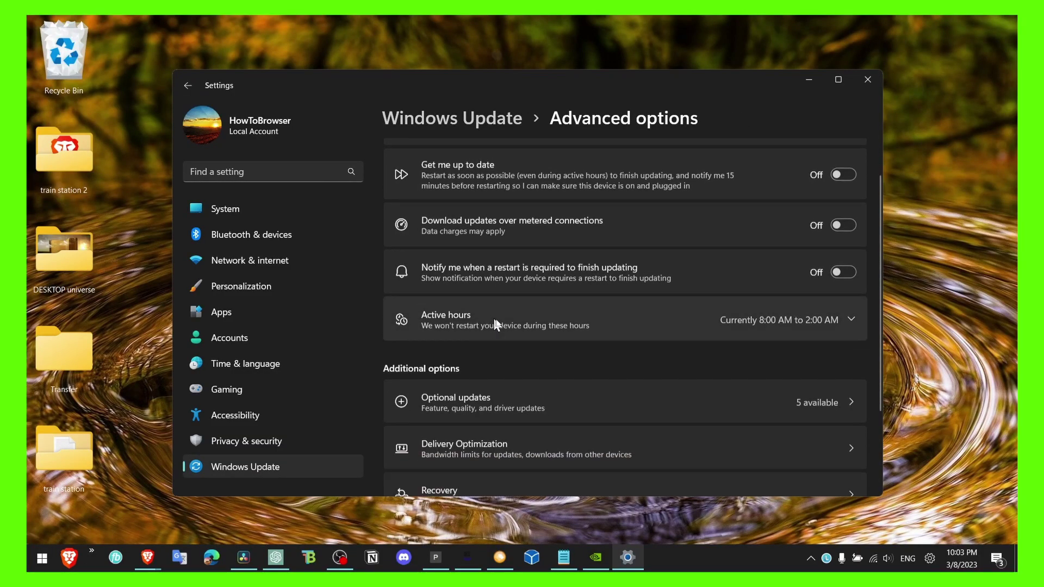
{"action": "left_click", "coordinate": [477, 131]}
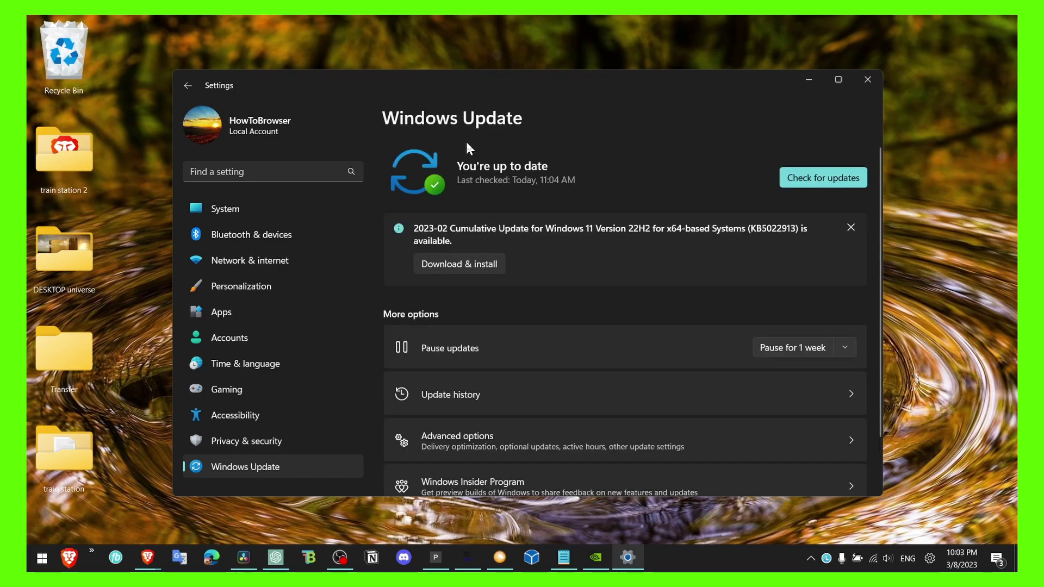
Step: In Optional updates, tick the Logitech USB and Fujitsu Siemens driver updates
{"action": "scroll", "coordinate": [517, 326], "scroll_direction": "down", "scroll_amount": 2}
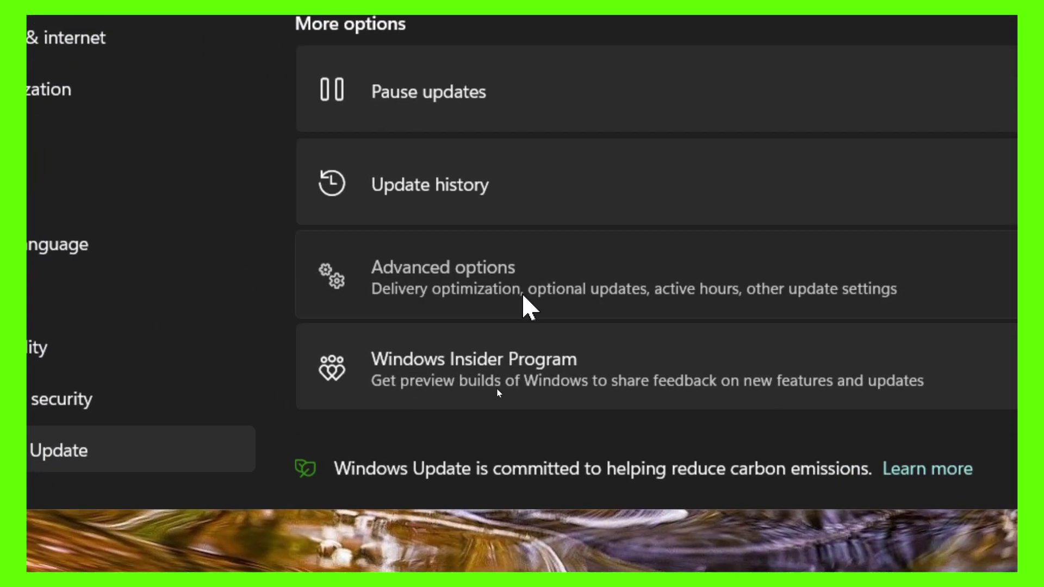
{"action": "left_click", "coordinate": [492, 319]}
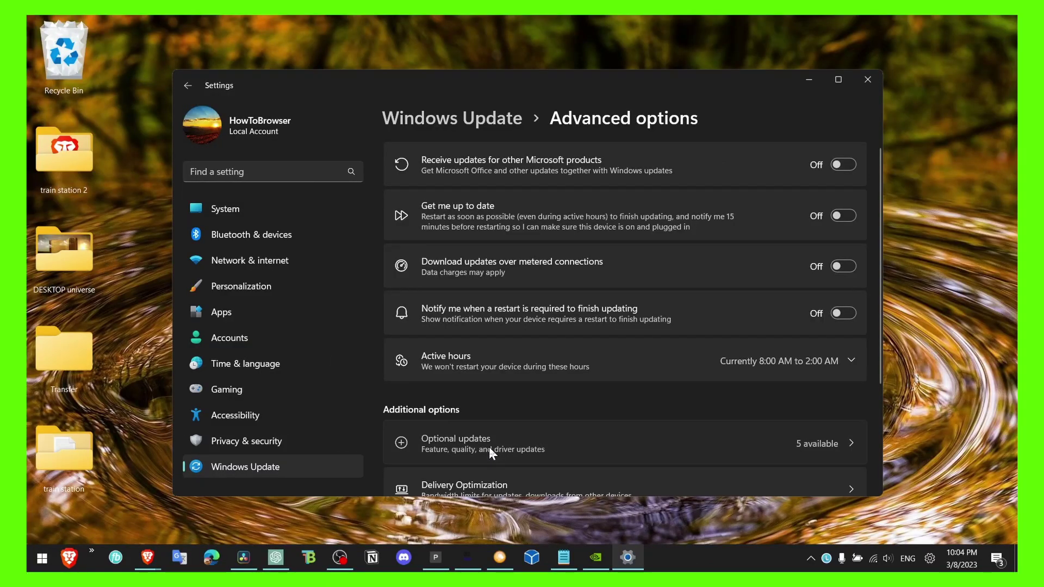
{"action": "left_click", "coordinate": [489, 447]}
{"action": "left_click", "coordinate": [455, 253]}
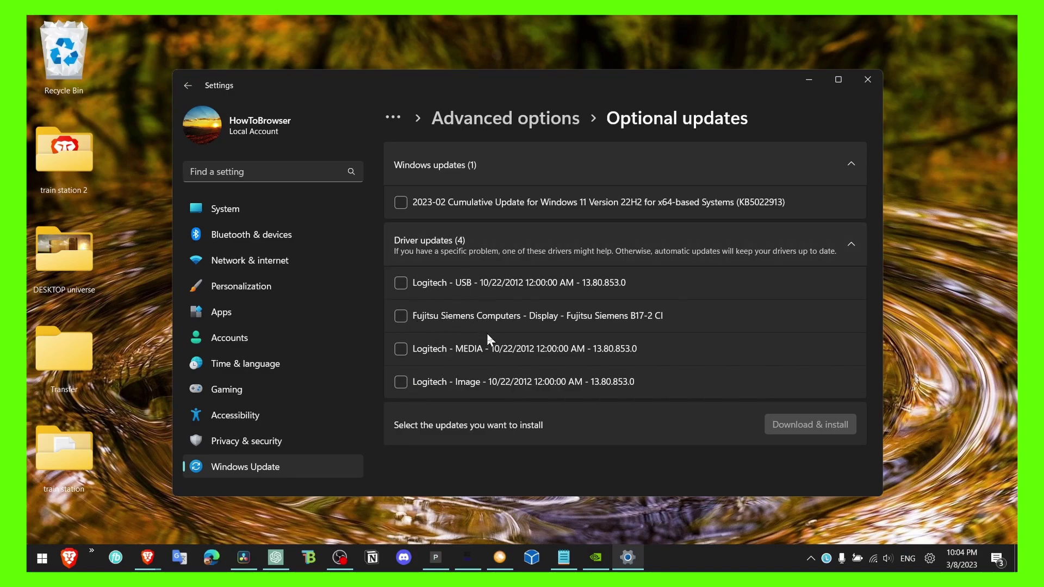
{"action": "left_click", "coordinate": [401, 284]}
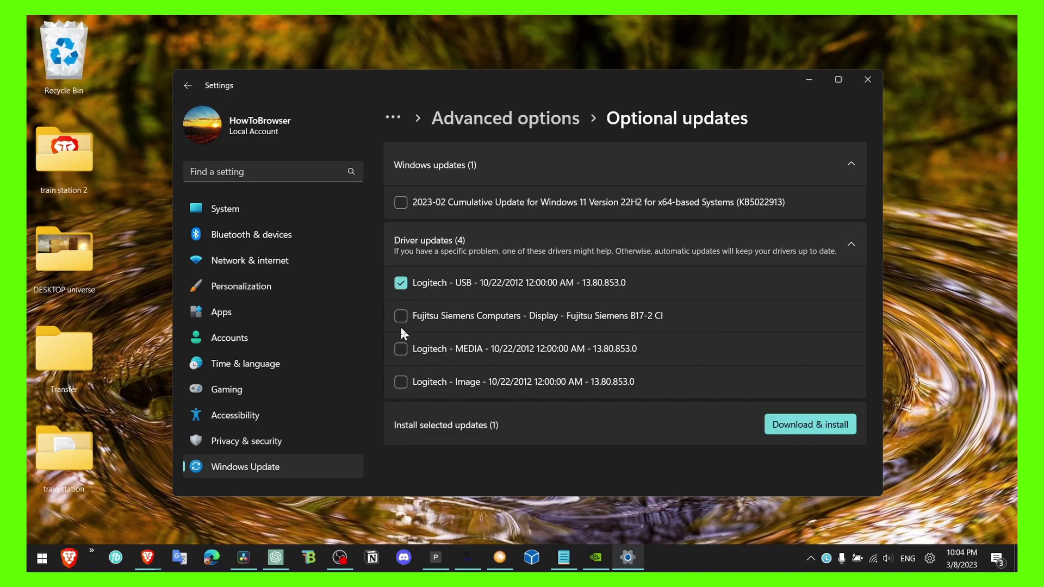
{"action": "left_click", "coordinate": [400, 320]}
Step: Close Settings and close GeForce Experience from its taskbar preview
{"action": "left_click", "coordinate": [870, 80]}
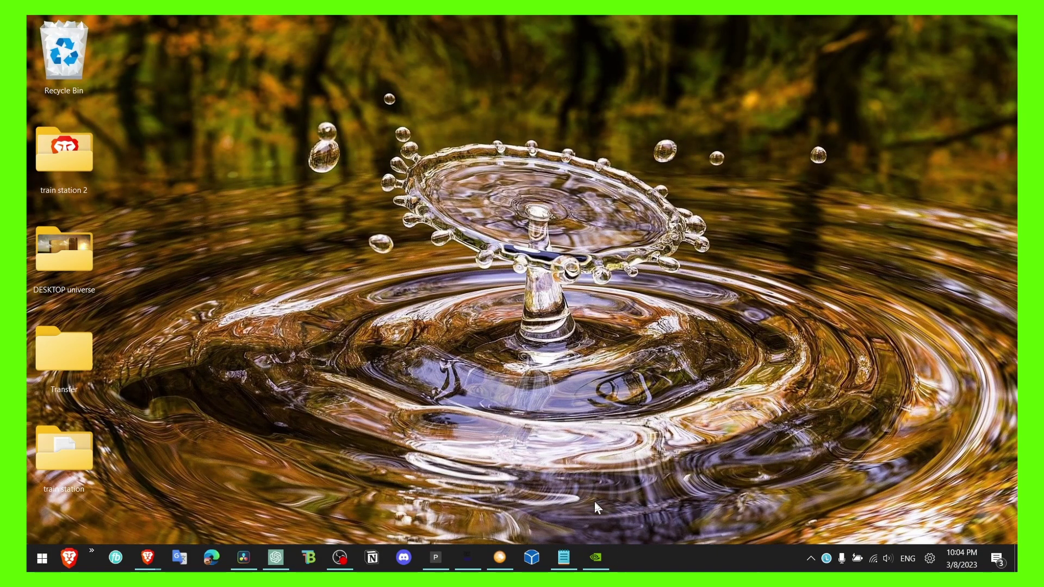
{"action": "mouse_move", "coordinate": [596, 558]}
{"action": "left_click", "coordinate": [659, 460]}
Step: Go to Personalization > Colors, leave Transparency effects Off, and close Settings
{"action": "right_click", "coordinate": [554, 298]}
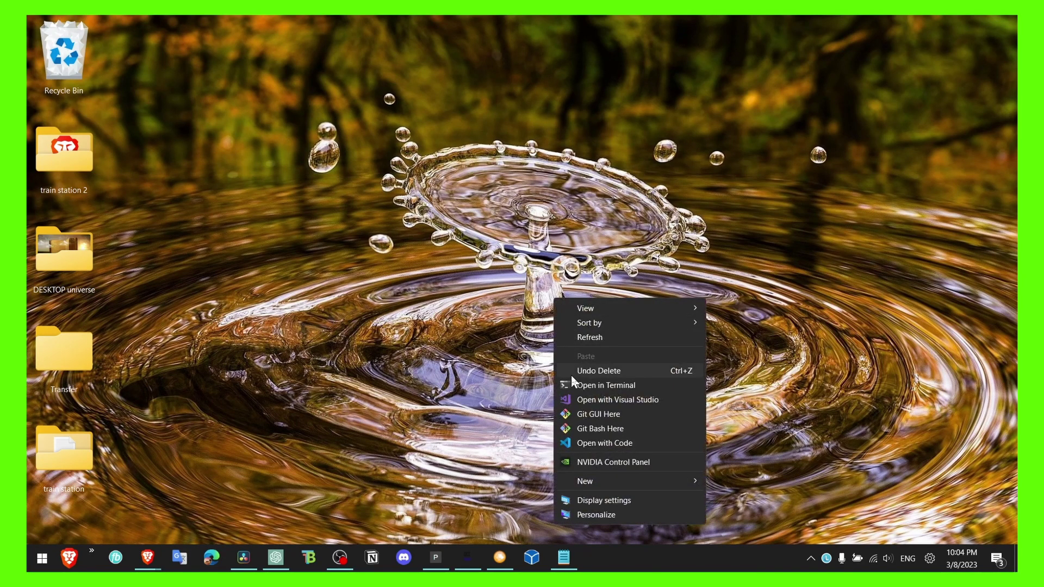
{"action": "left_click", "coordinate": [597, 498]}
{"action": "scroll", "coordinate": [707, 217], "scroll_direction": "down", "scroll_amount": 2}
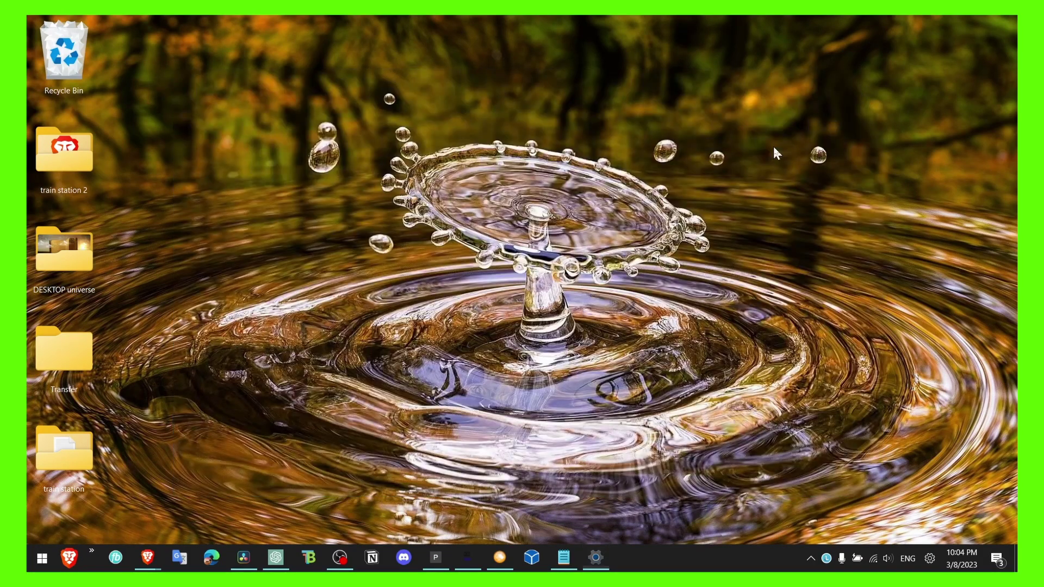
{"action": "right_click", "coordinate": [631, 204]}
{"action": "left_click", "coordinate": [677, 411]}
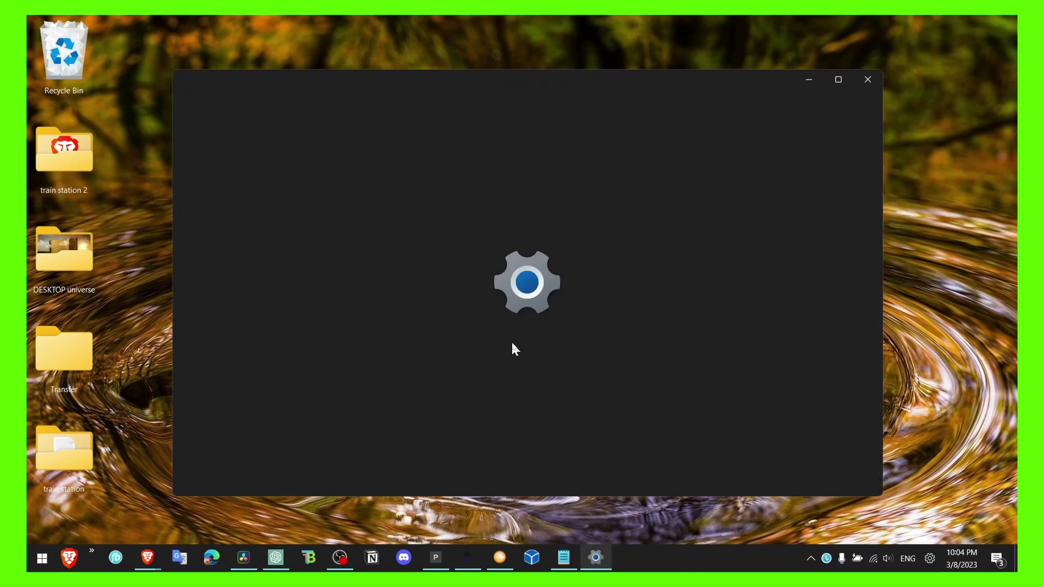
{"action": "scroll", "coordinate": [498, 321], "scroll_direction": "down", "scroll_amount": 3}
{"action": "left_click", "coordinate": [472, 331]}
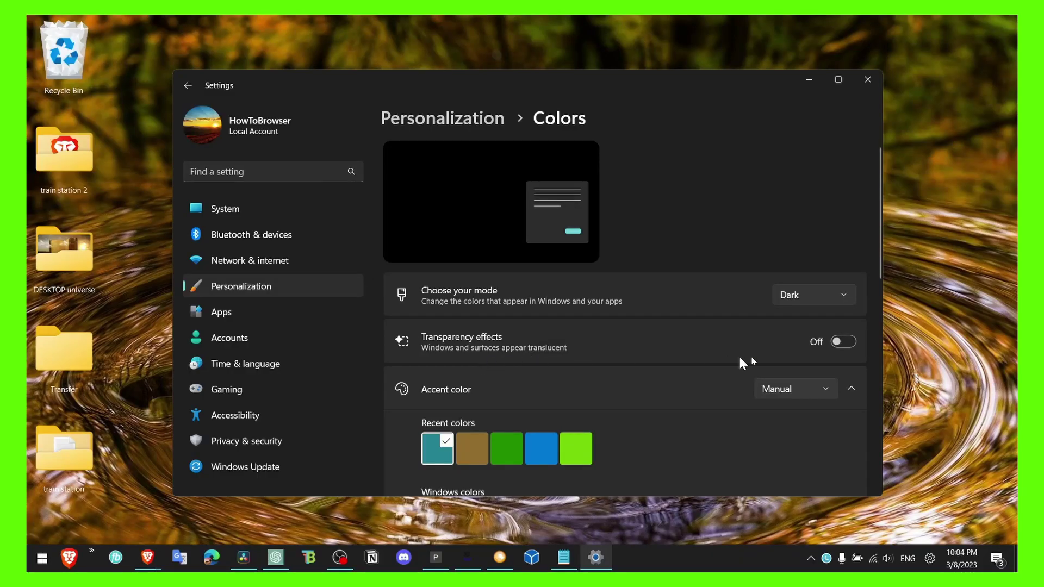
{"action": "left_click", "coordinate": [840, 341]}
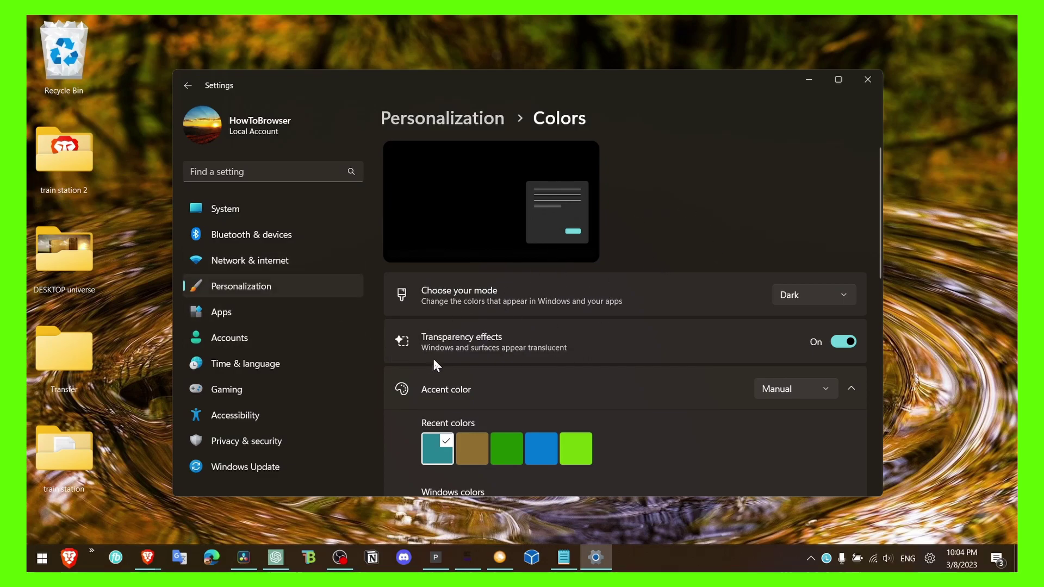
{"action": "left_click", "coordinate": [840, 341]}
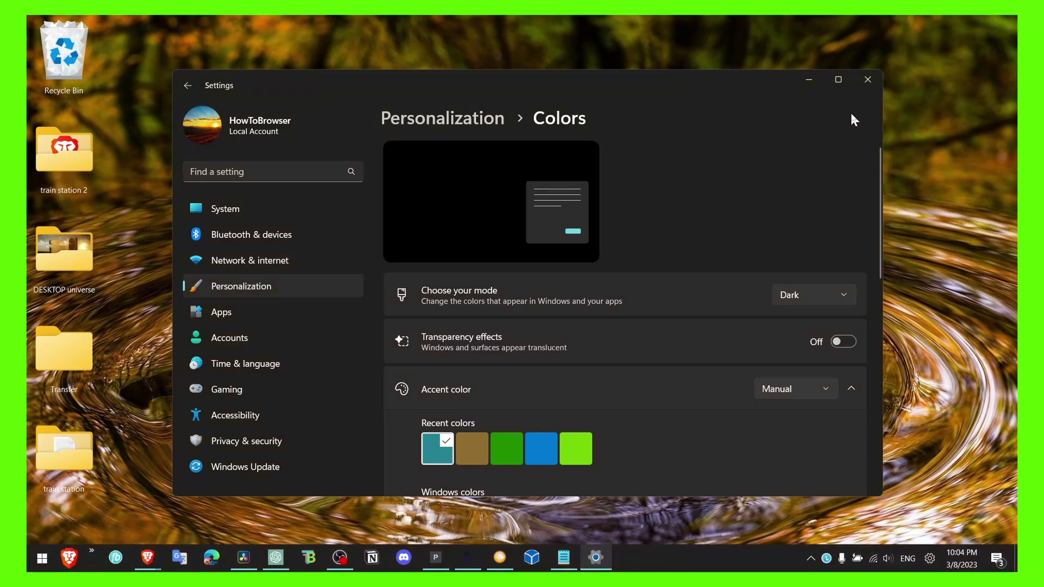
{"action": "left_click", "coordinate": [866, 81]}
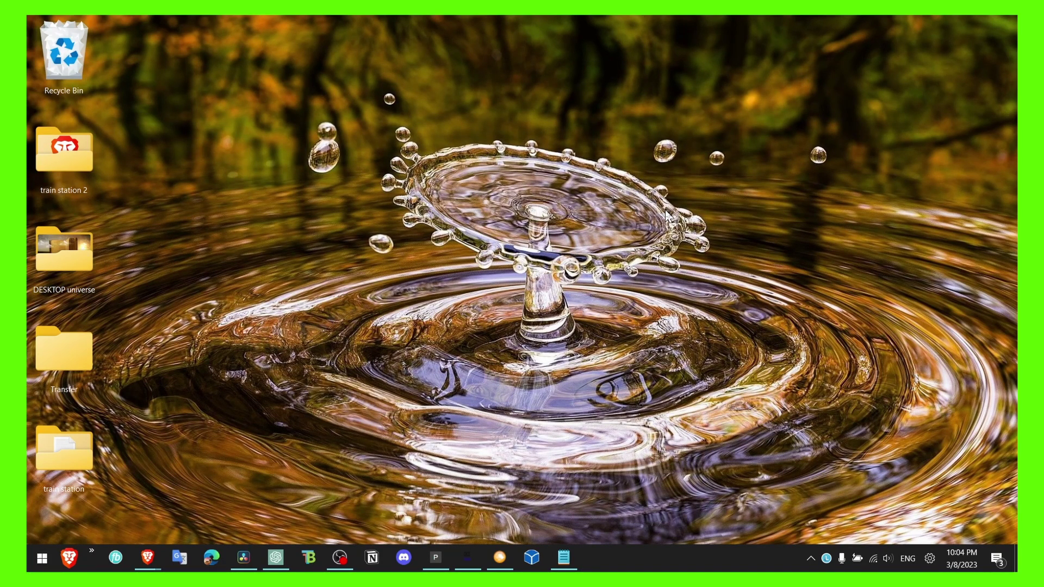
Step: Search 'perfo', set Custom visual effects with only thumbnails and smooth screen-font edges, then close
{"action": "key", "text": "super+s"}
{"action": "type", "text": "perfo"}
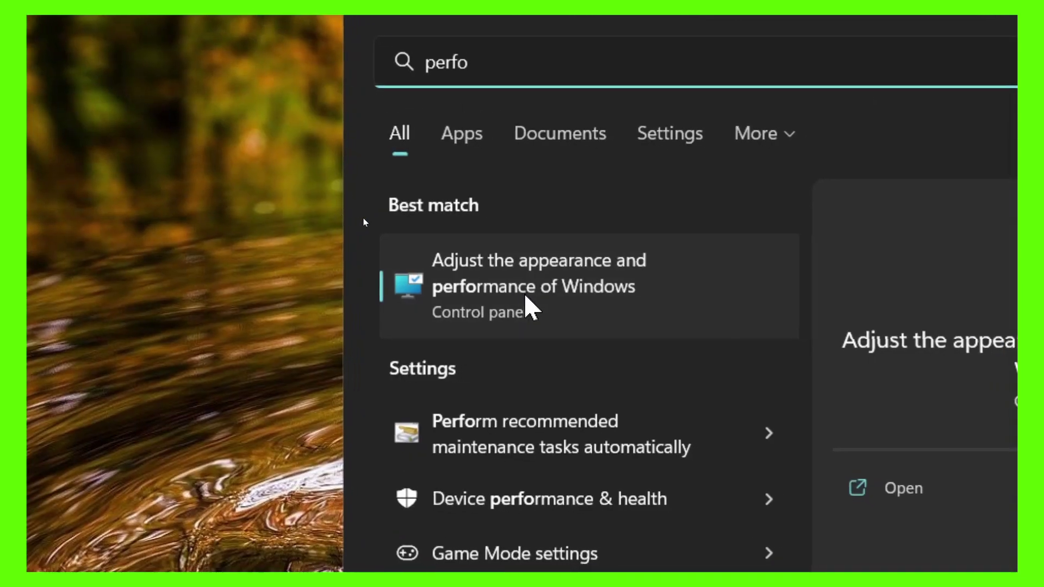
{"action": "left_click", "coordinate": [526, 301]}
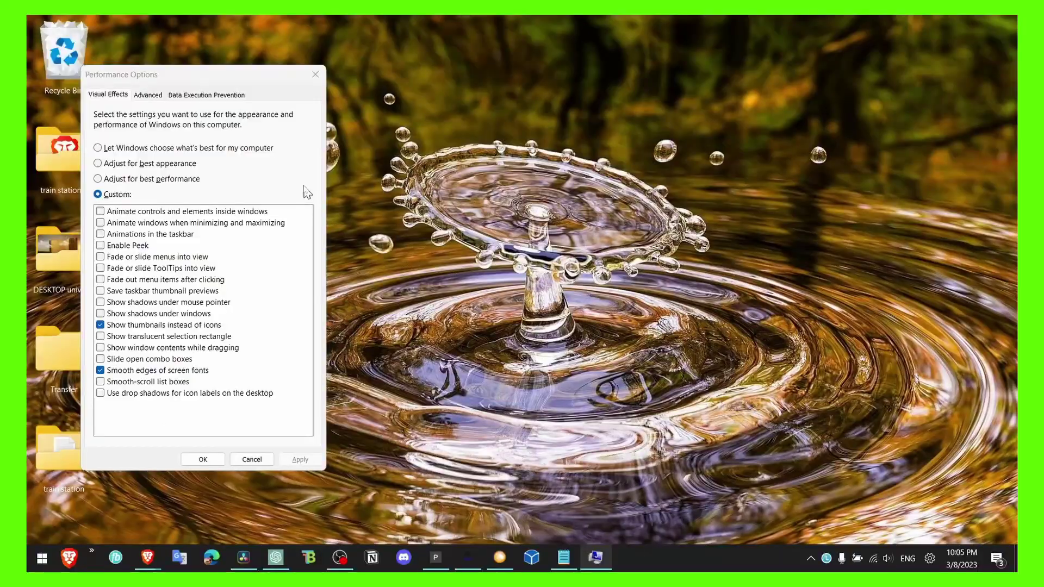
{"action": "left_click", "coordinate": [316, 74]}
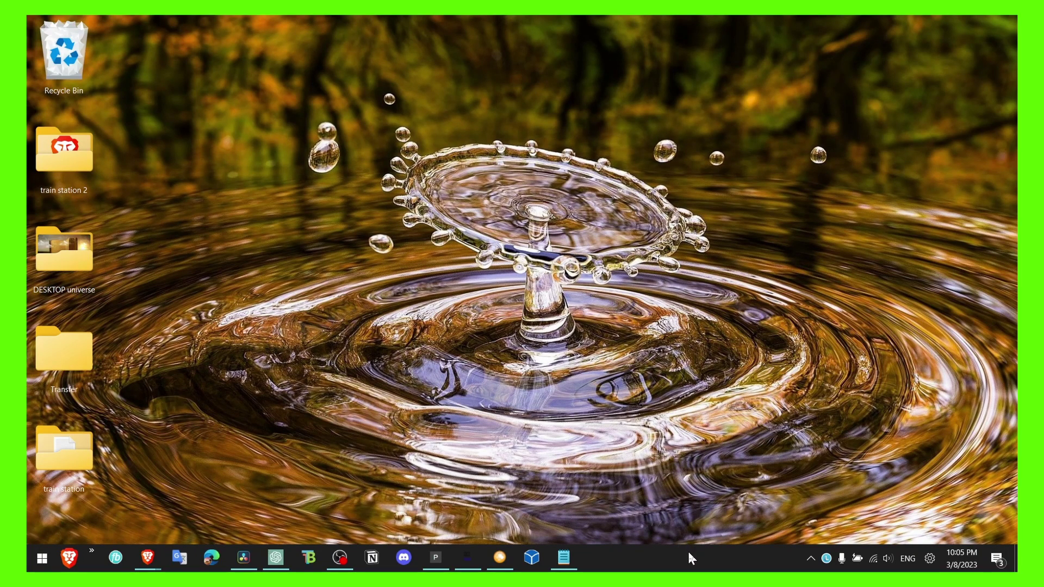
{"action": "key", "text": "alt+Tab"}
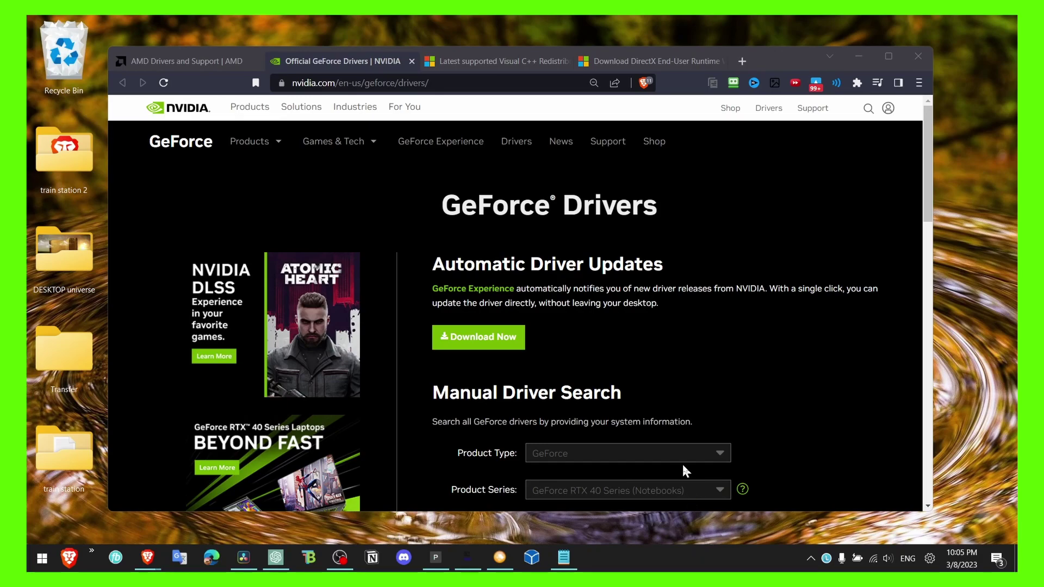
{"action": "left_click", "coordinate": [630, 61]}
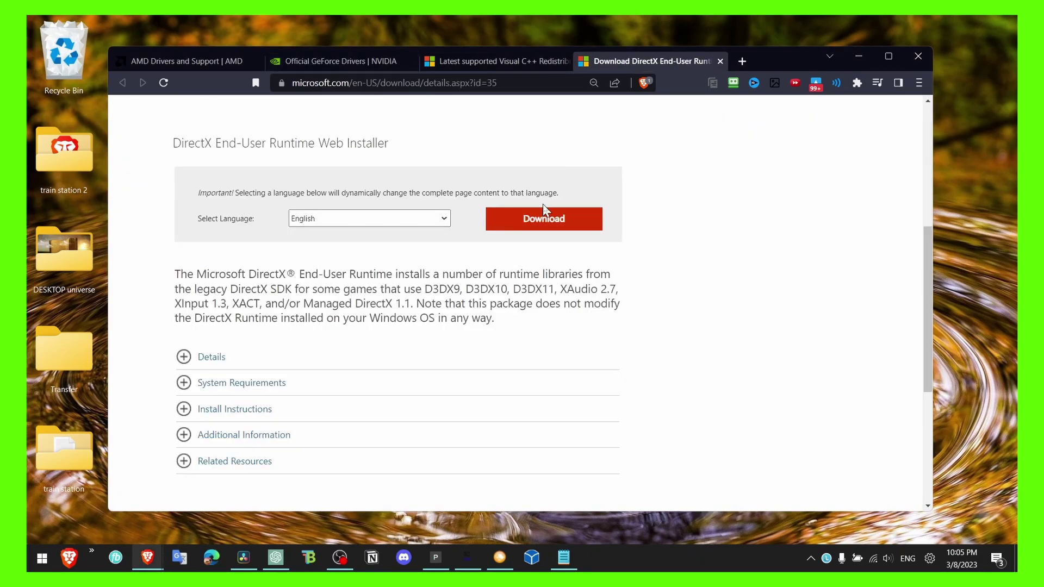
{"action": "scroll", "coordinate": [544, 213], "scroll_direction": "up", "scroll_amount": 5}
{"action": "scroll", "coordinate": [544, 213], "scroll_direction": "down", "scroll_amount": 2}
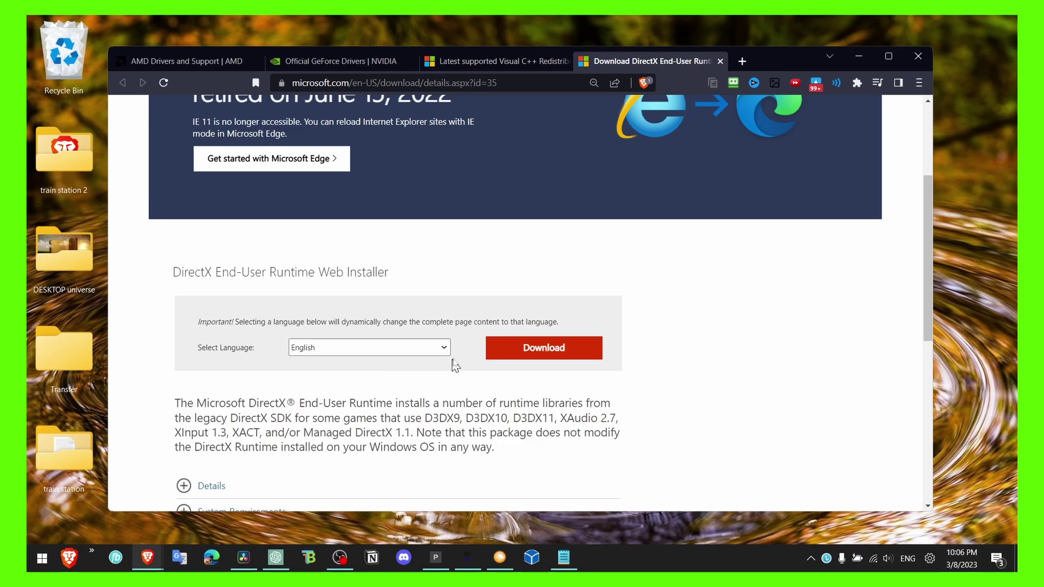
{"action": "left_click", "coordinate": [508, 64]}
{"action": "scroll", "coordinate": [458, 181], "scroll_direction": "up", "scroll_amount": 6}
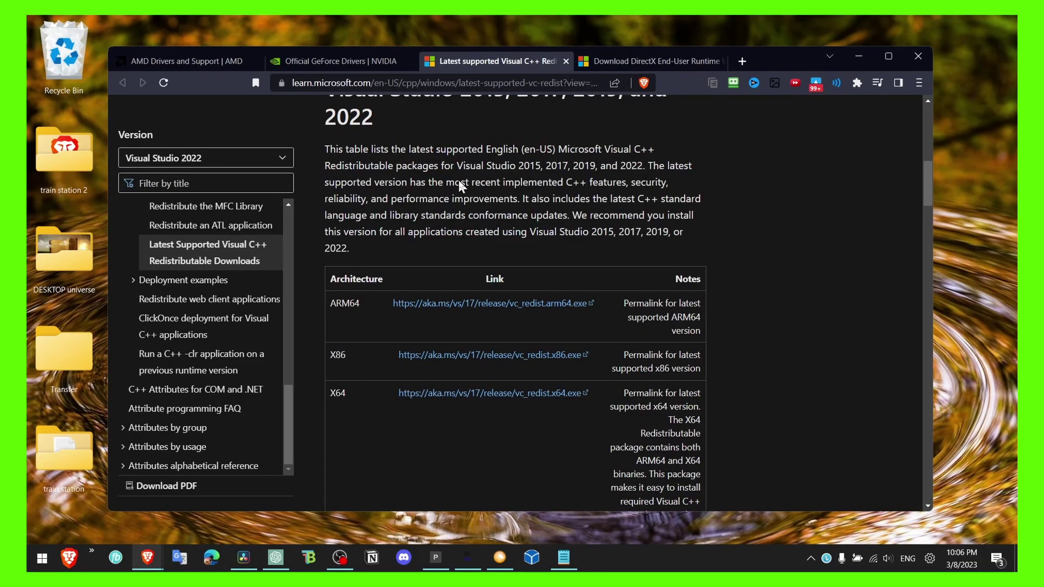
{"action": "scroll", "coordinate": [342, 252], "scroll_direction": "up", "scroll_amount": 6}
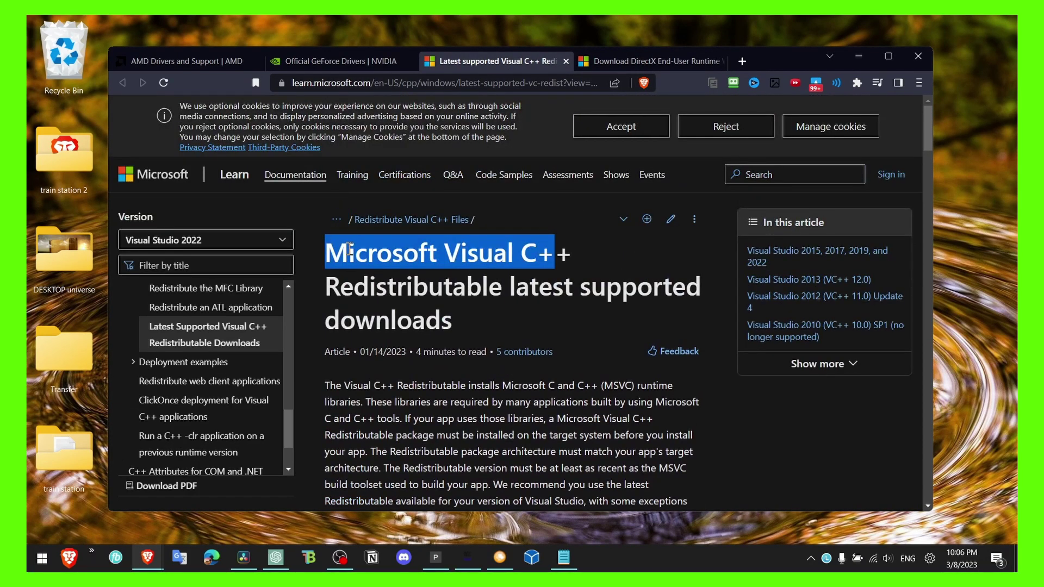
{"action": "scroll", "coordinate": [459, 262], "scroll_direction": "down", "scroll_amount": 3}
{"action": "left_click", "coordinate": [503, 305]}
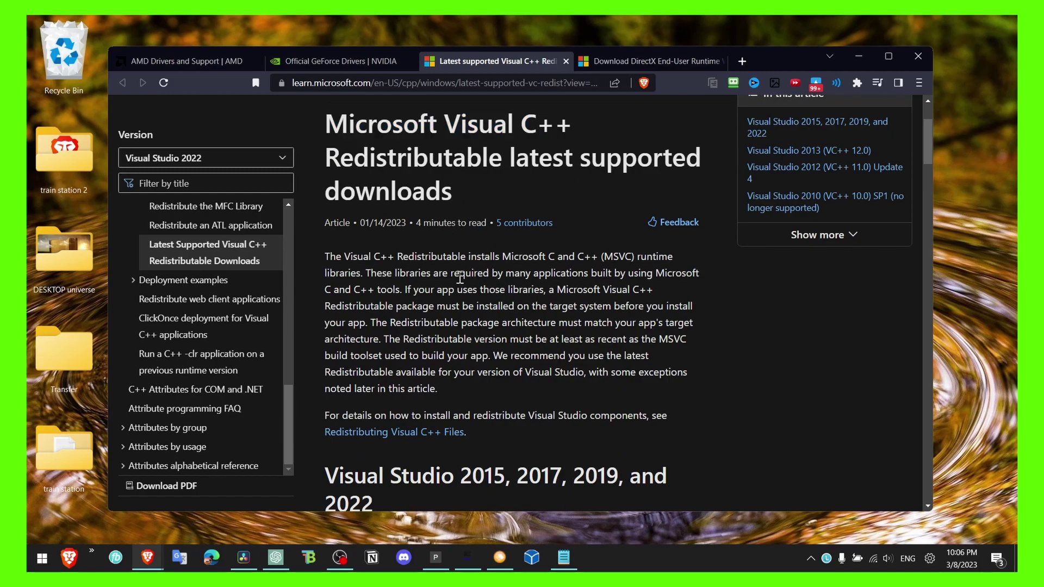
{"action": "scroll", "coordinate": [418, 395], "scroll_direction": "down", "scroll_amount": 8}
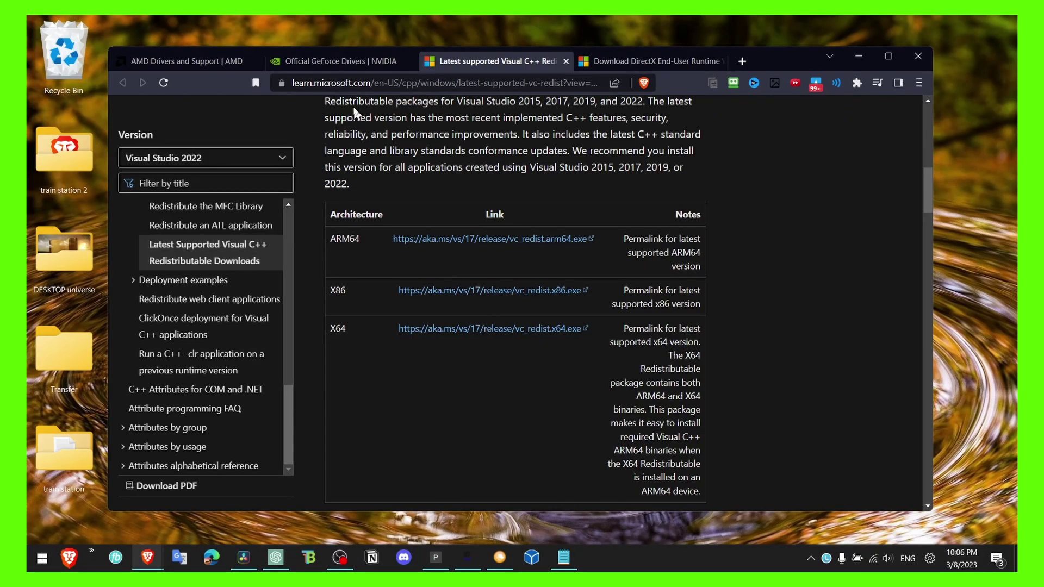
{"action": "left_click", "coordinate": [350, 62]}
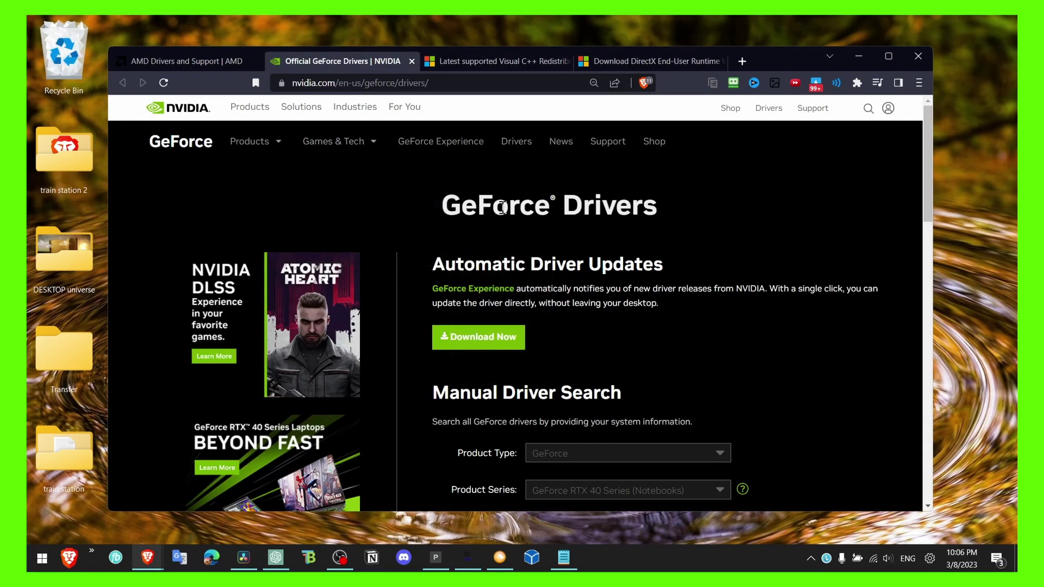
{"action": "left_click", "coordinate": [200, 61]}
{"action": "left_click", "coordinate": [145, 197]}
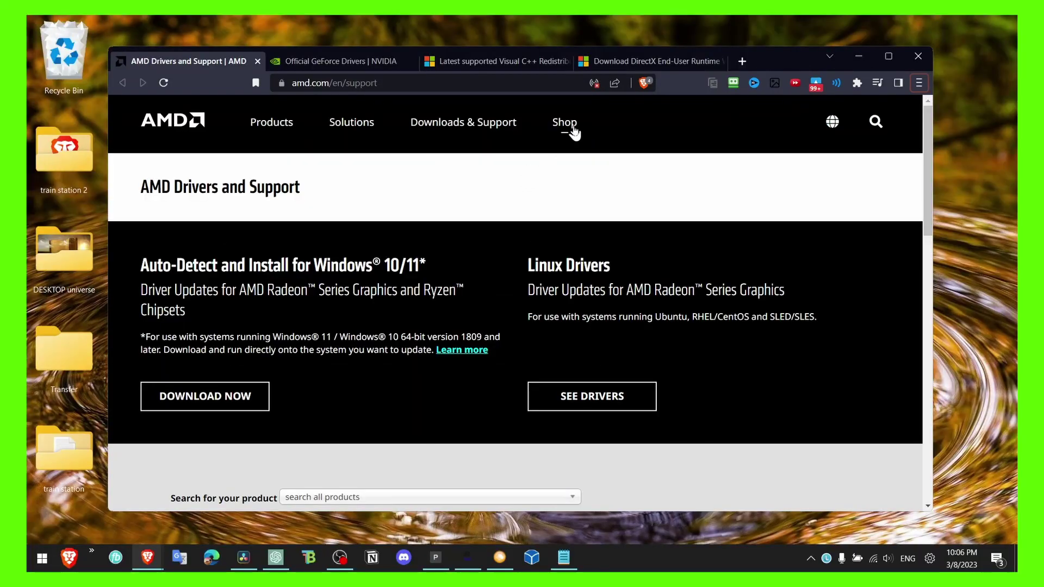
{"action": "key", "text": "super+d"}
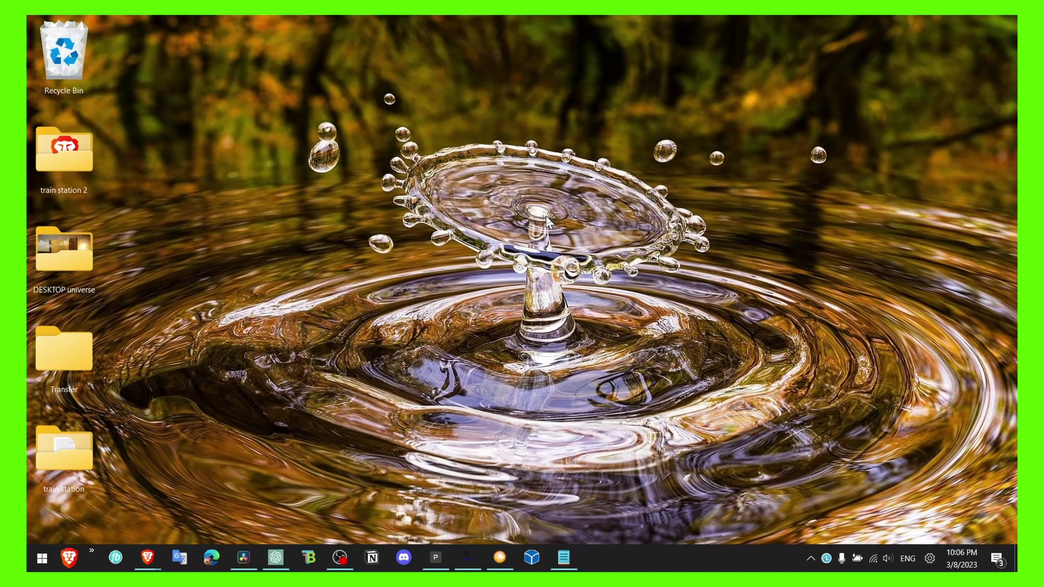